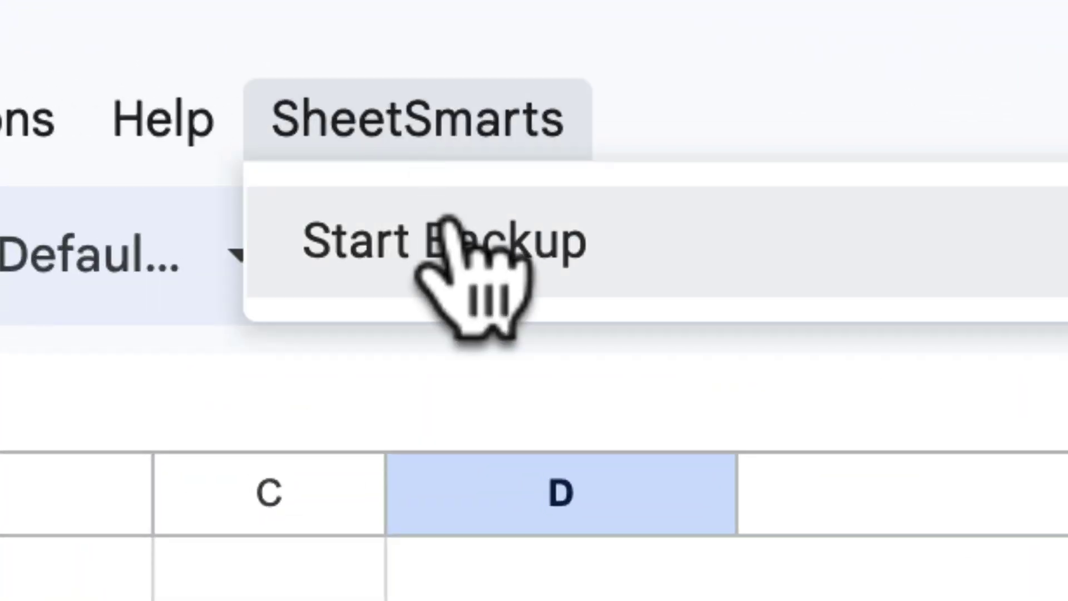
- Run the SheetSmarts backup and open the timestamped Work Folder ABC backup copy in Drive
{"action": "left_click", "coordinate": [553, 251]}
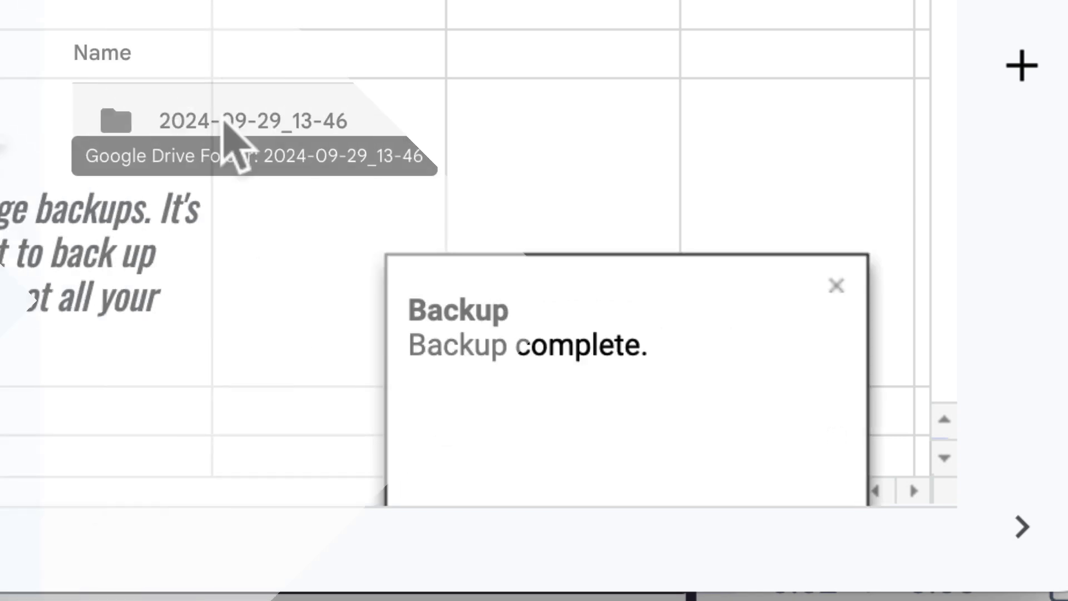
{"action": "double_click", "coordinate": [224, 121]}
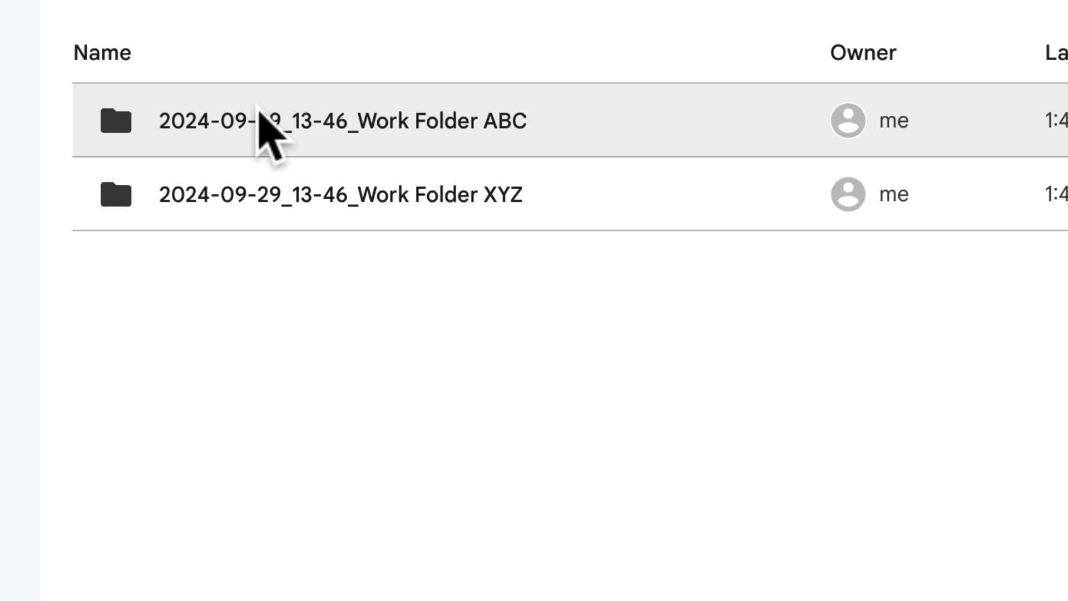
{"action": "double_click", "coordinate": [257, 114]}
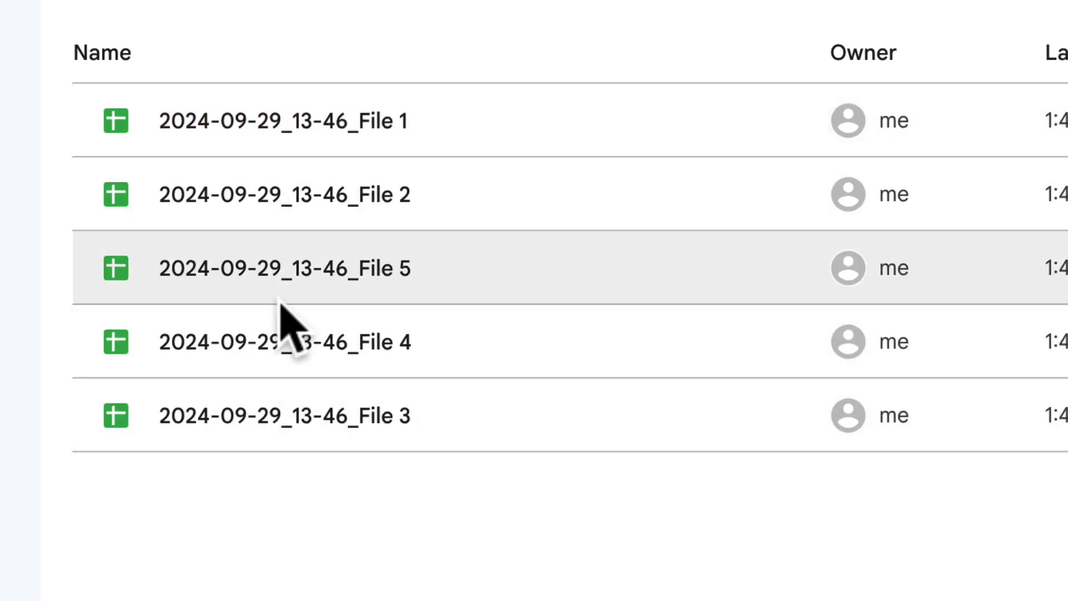
{"action": "left_click", "coordinate": [260, 428]}
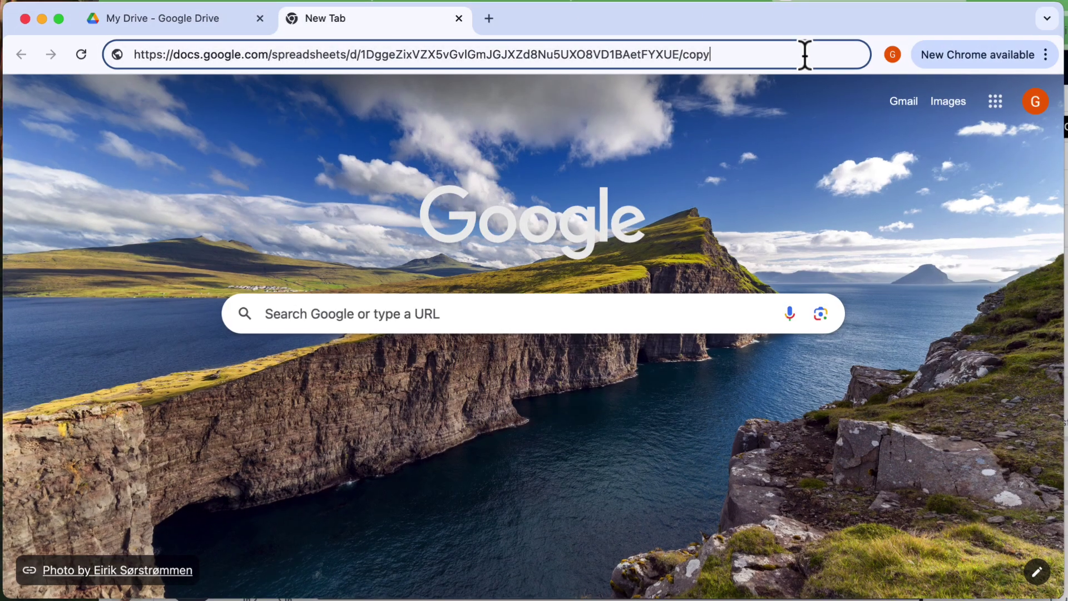
- Load the Automate Backups /copy link and make your own copy of the spreadsheet
{"action": "key", "text": "Return"}
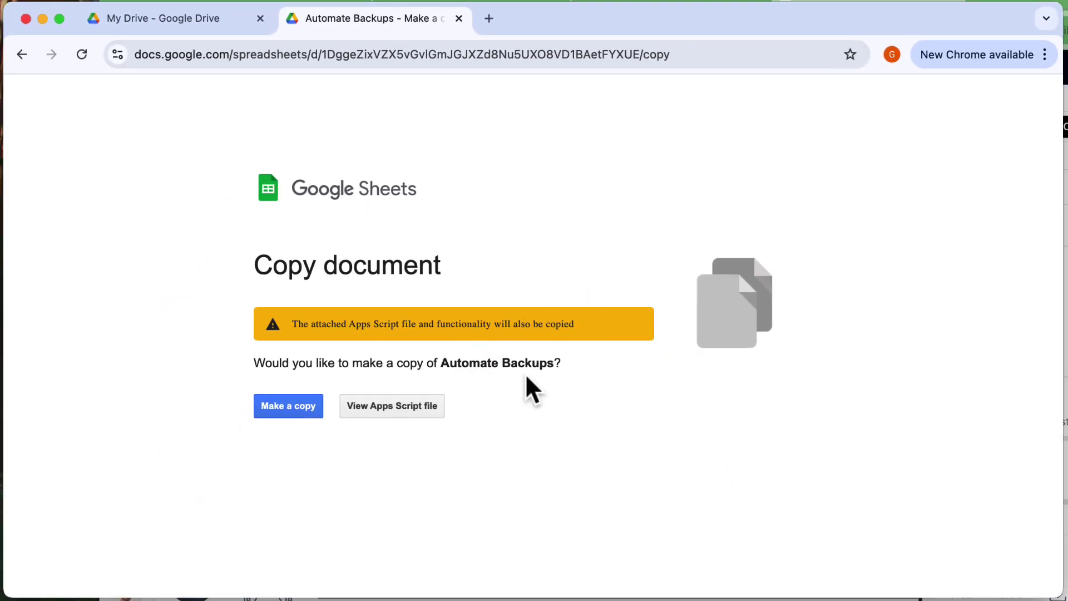
{"action": "left_click", "coordinate": [281, 409]}
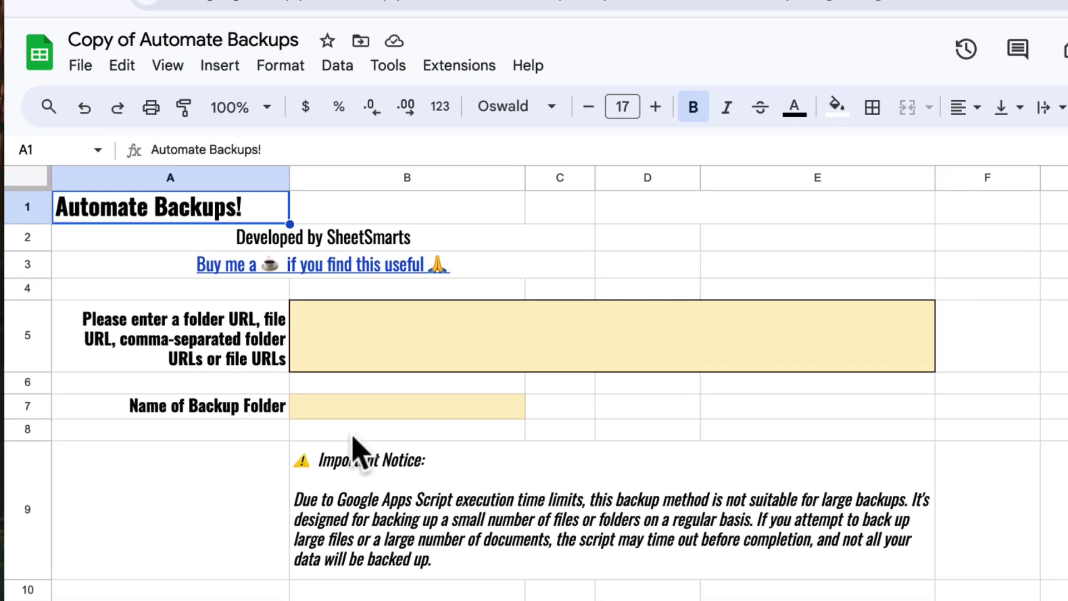
- Open Work Folder XYZ in Drive and copy its web address for cell B5
{"action": "left_click", "coordinate": [367, 333]}
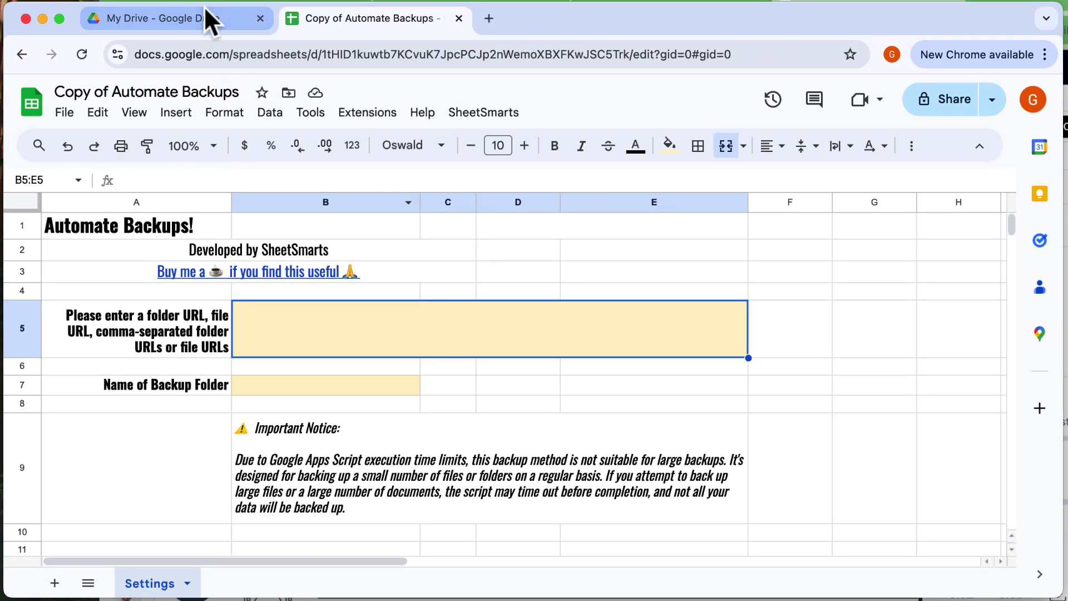
{"action": "left_click", "coordinate": [205, 11]}
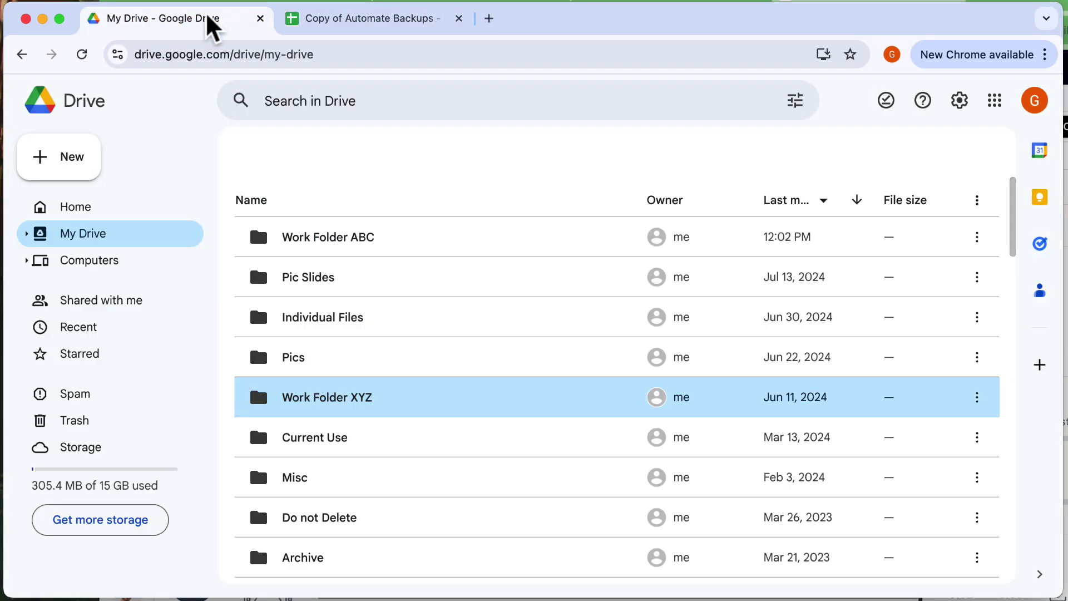
{"action": "double_click", "coordinate": [353, 403]}
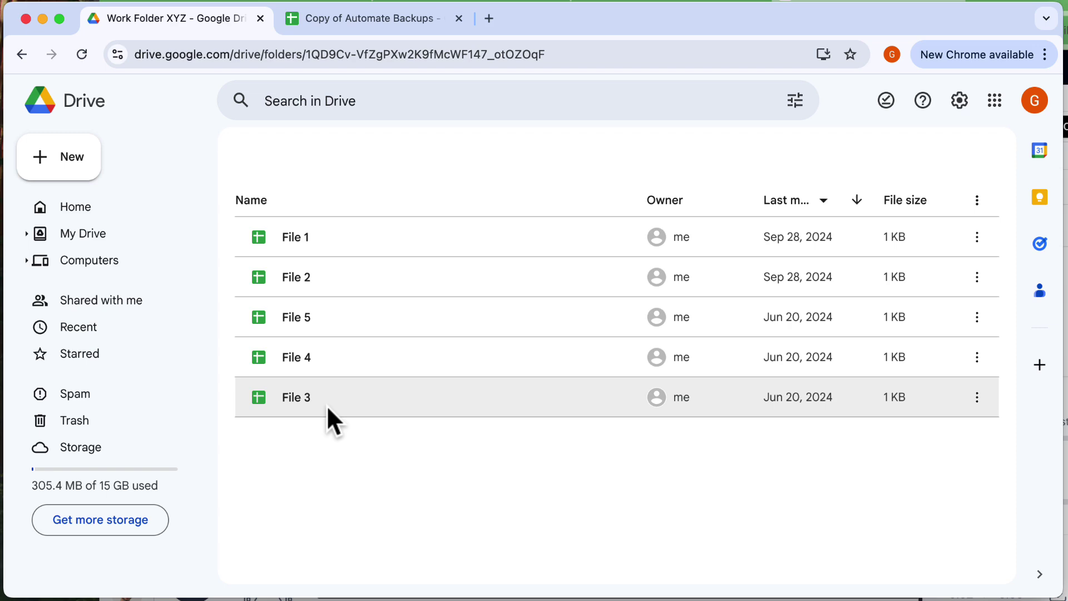
{"action": "left_click", "coordinate": [307, 55]}
{"action": "key", "text": "super+c"}
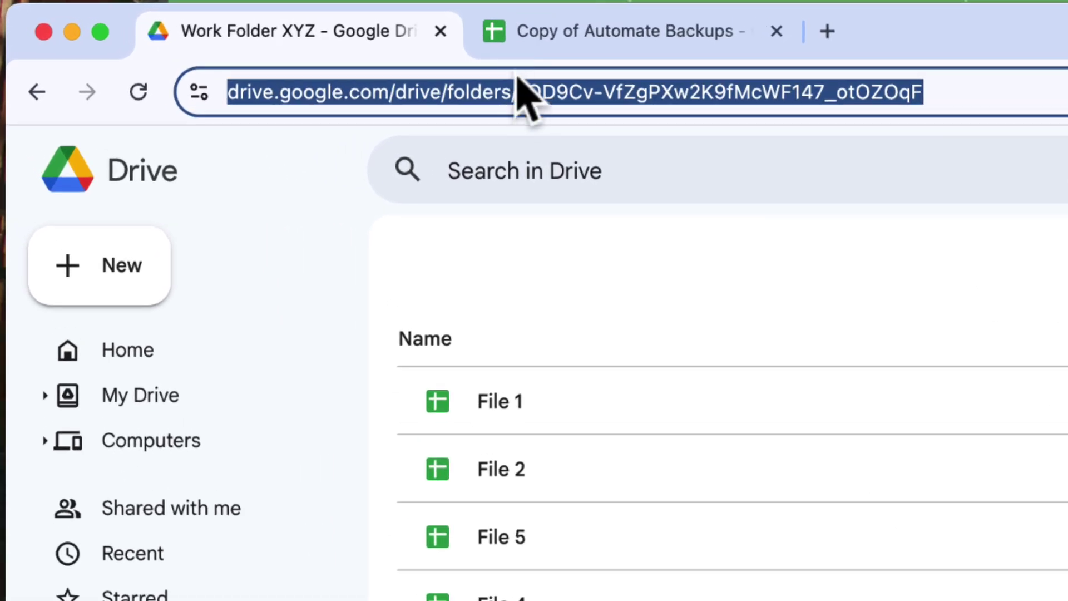
{"action": "left_click", "coordinate": [528, 34]}
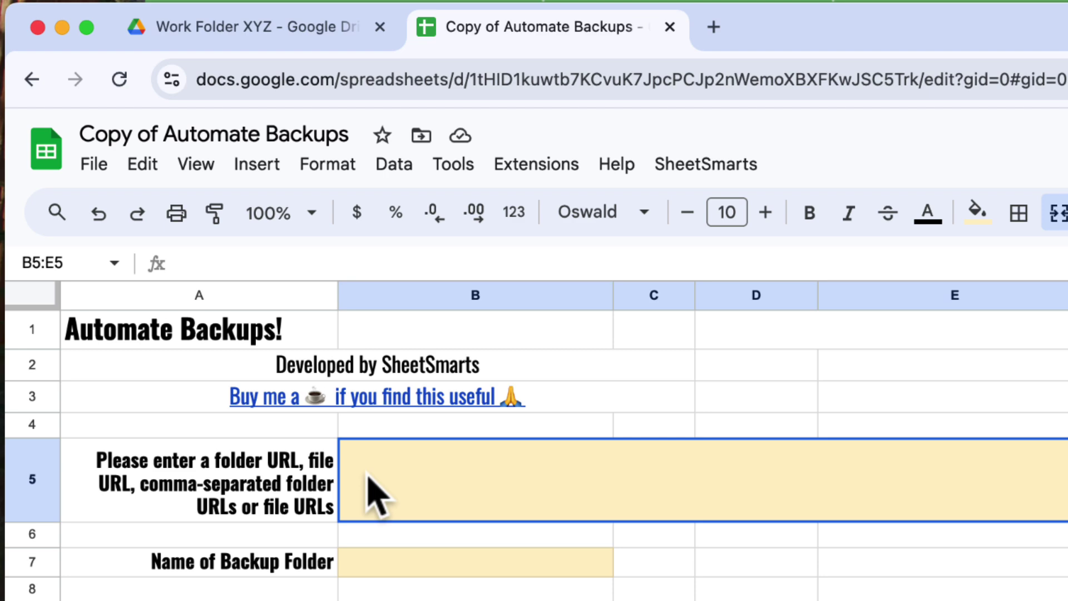
- Enter the Work Folder XYZ and Work Folder ABC links, comma-separated, in cell B5
{"action": "double_click", "coordinate": [362, 472]}
{"action": "key", "text": "super+v"}
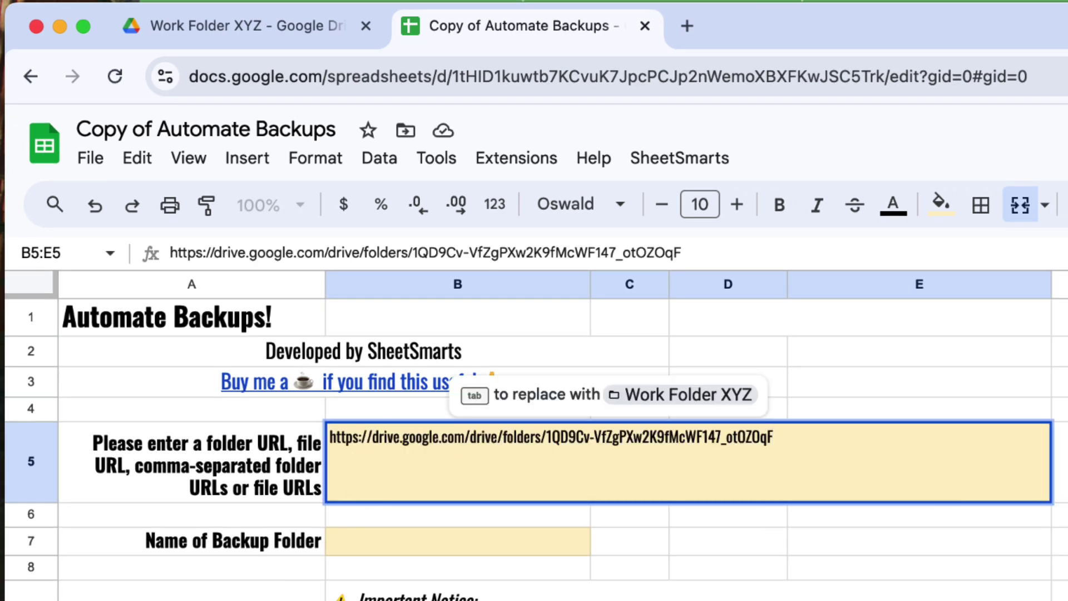
{"action": "key", "text": "Tab"}
{"action": "left_click", "coordinate": [292, 39]}
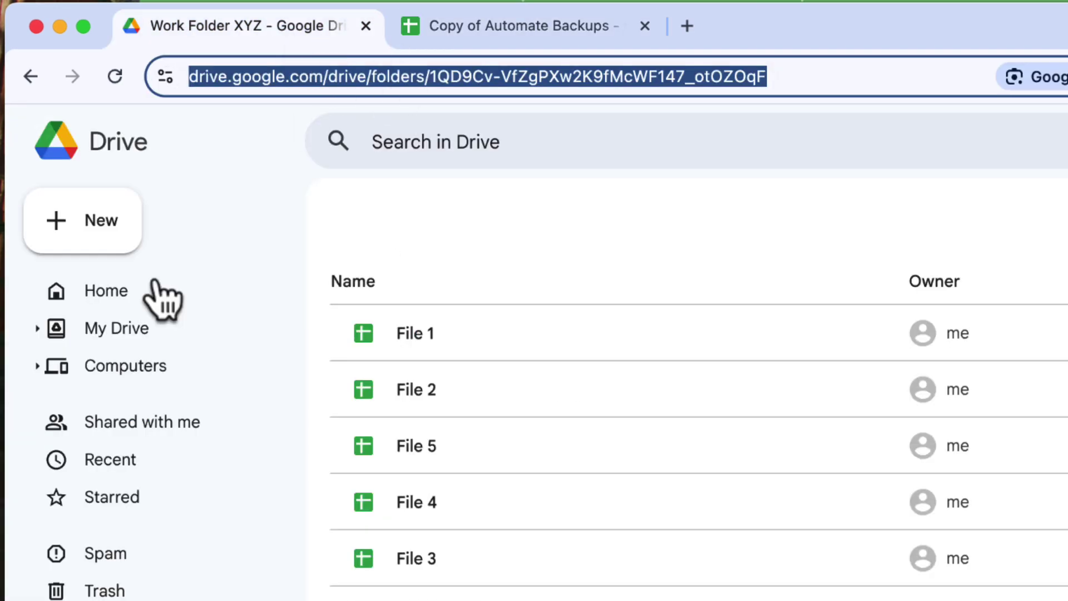
{"action": "left_click", "coordinate": [117, 328]}
{"action": "double_click", "coordinate": [500, 346]}
{"action": "left_click", "coordinate": [439, 67]}
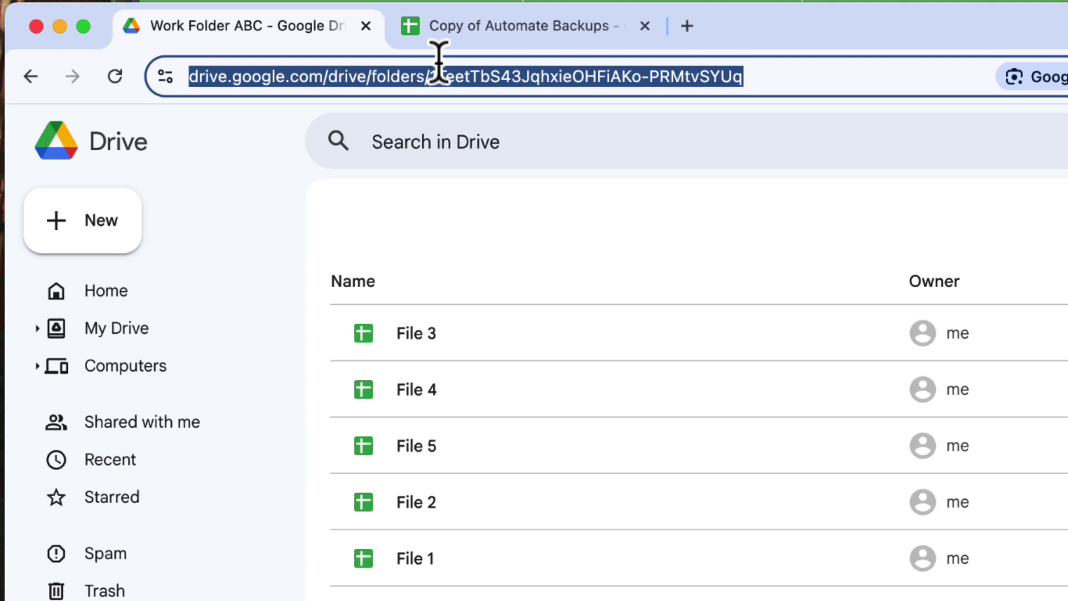
{"action": "left_click", "coordinate": [482, 28]}
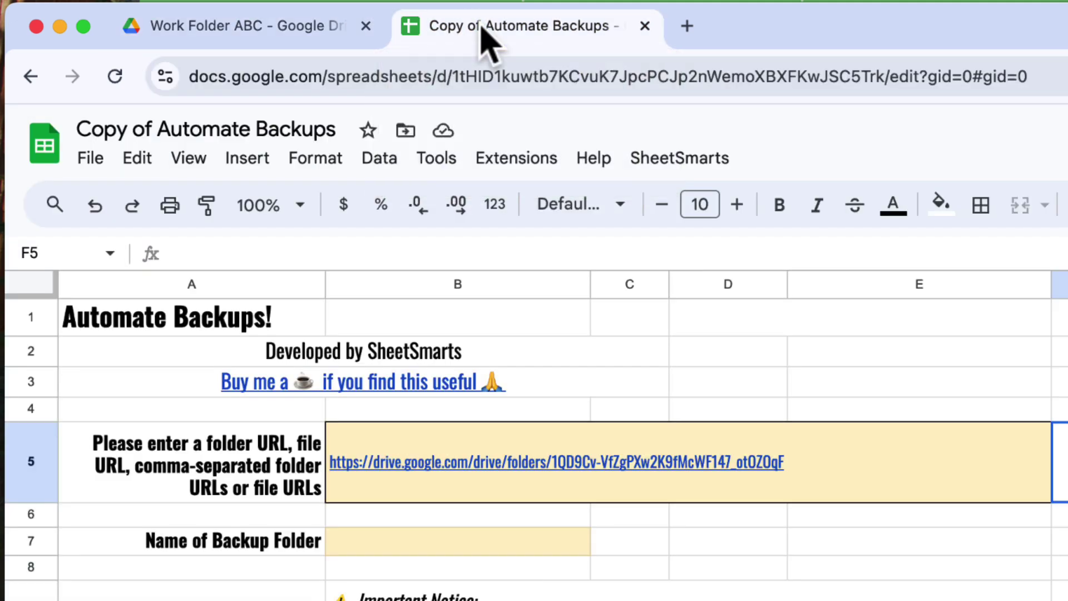
{"action": "left_click", "coordinate": [869, 467]}
{"action": "left_click", "coordinate": [713, 250]}
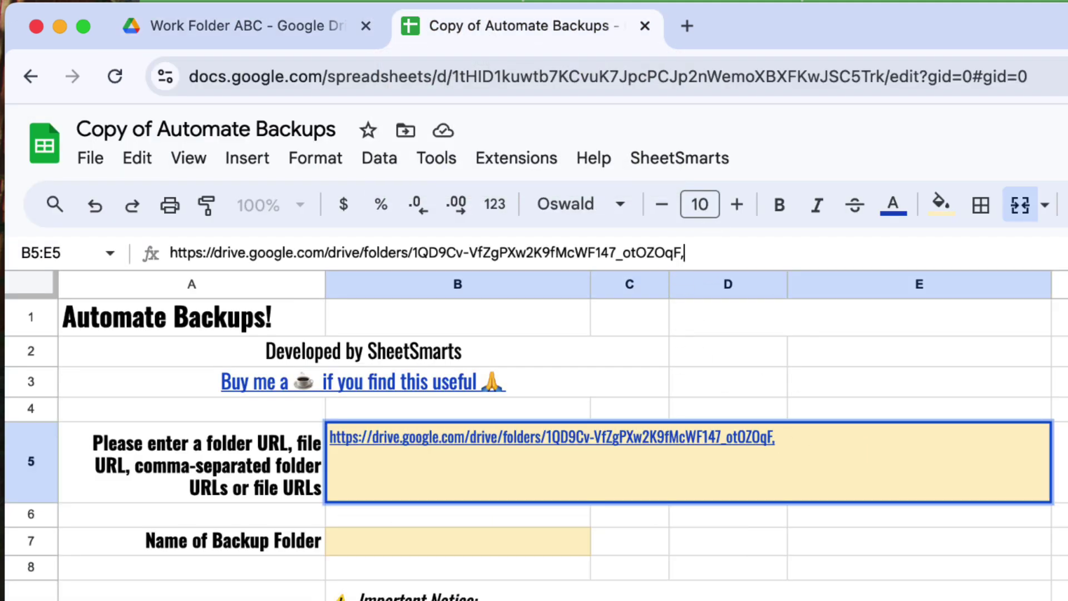
{"action": "key", "text": "super+v"}
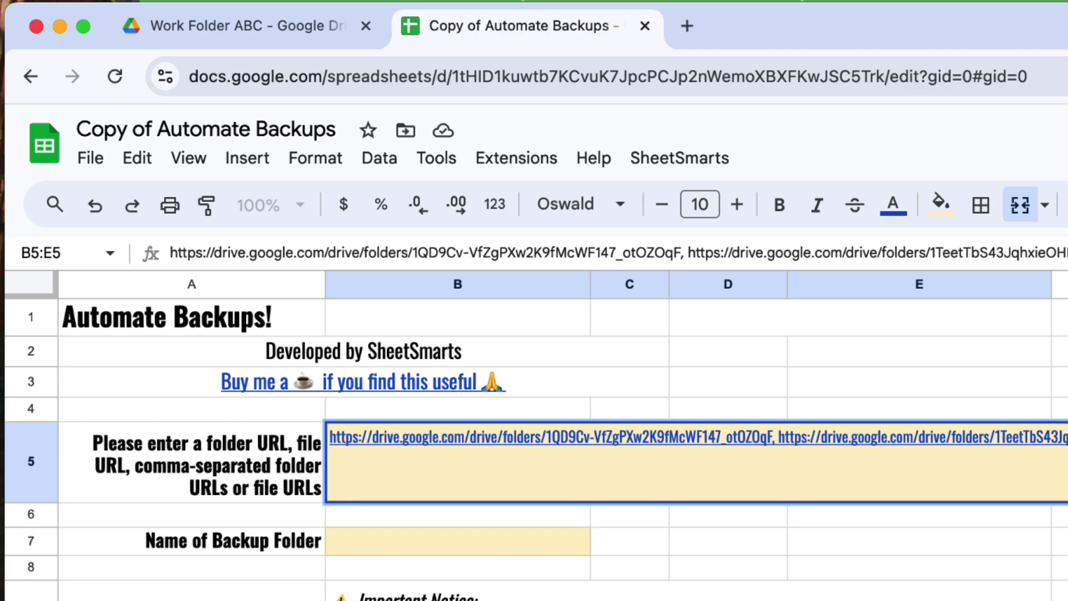
- Name the backup folder 'My Work Backups' in B7 and start the SheetSmarts backup
{"action": "left_click", "coordinate": [504, 542]}
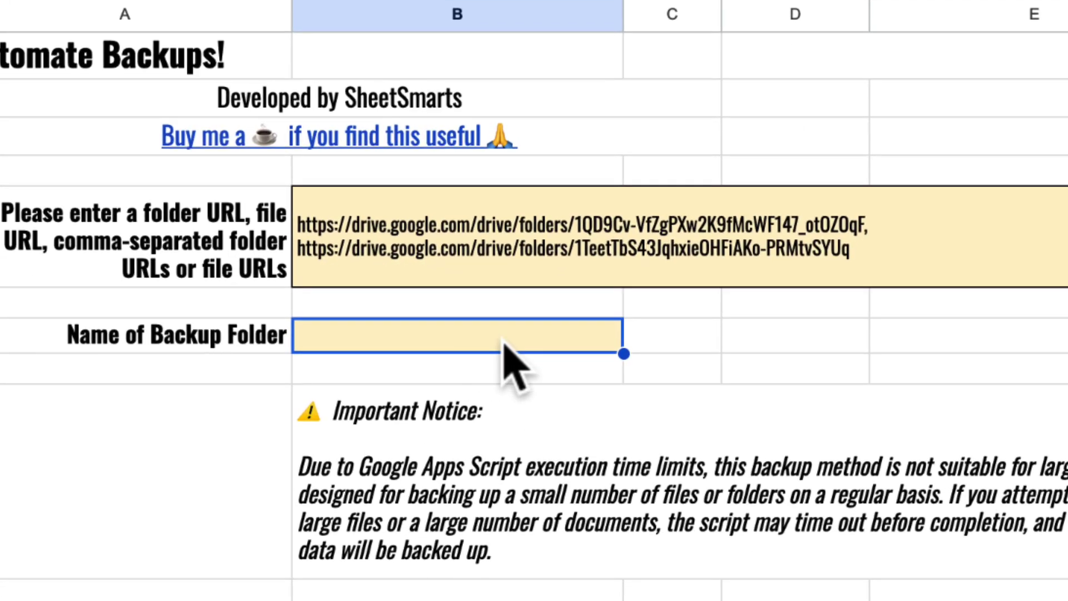
{"action": "type", "text": "My Work Backups"}
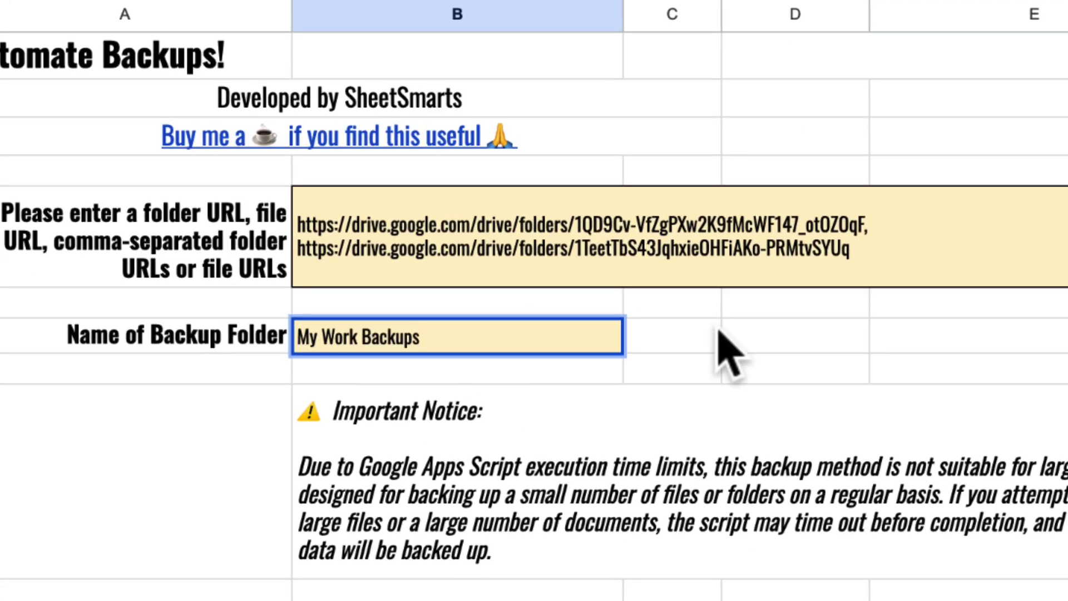
{"action": "left_click", "coordinate": [723, 334]}
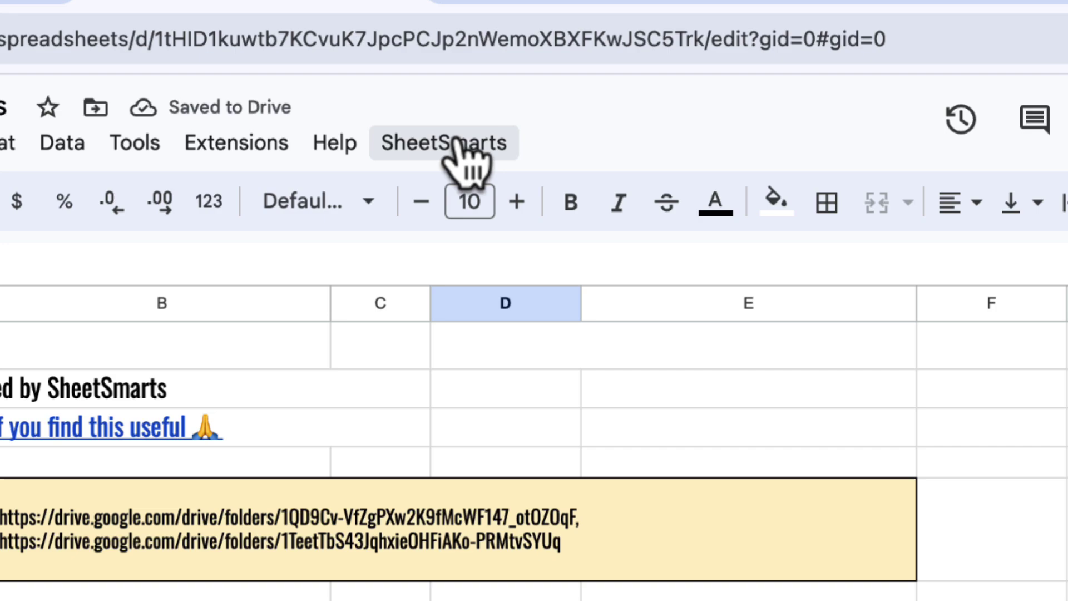
{"action": "left_click", "coordinate": [456, 148]}
- Authorize the Automate Backups script for your account, proceeding past the unverified-app warning
{"action": "left_click", "coordinate": [436, 195]}
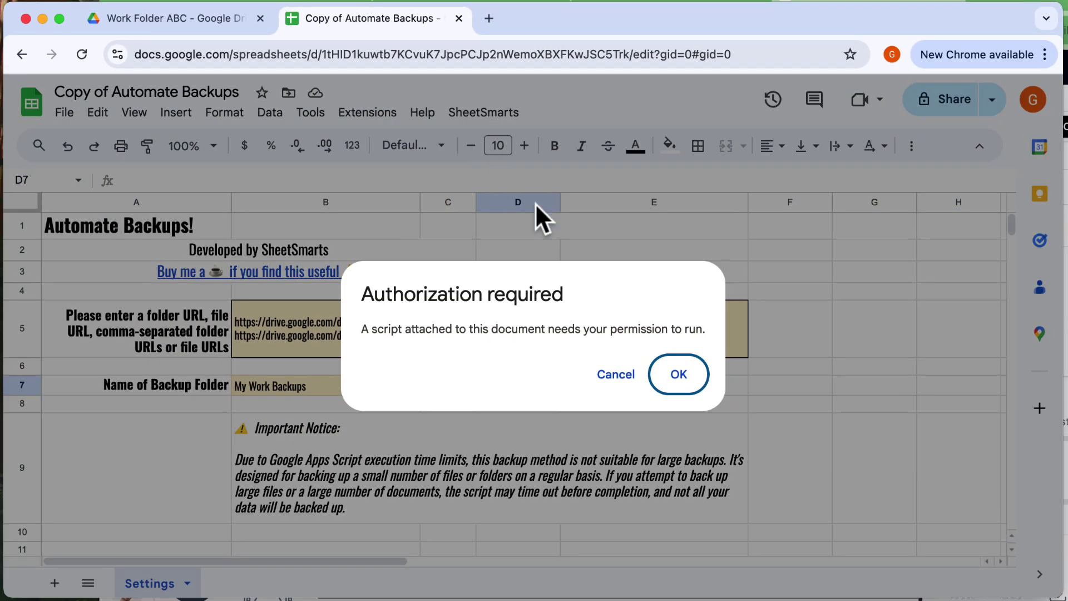
{"action": "left_click", "coordinate": [679, 374]}
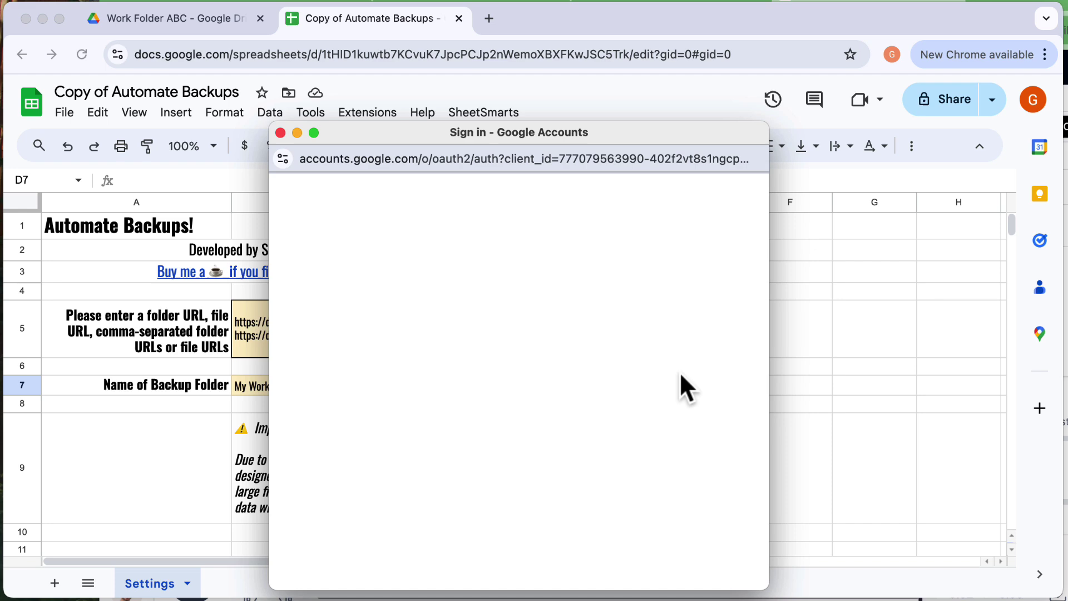
{"action": "left_click", "coordinate": [620, 281]}
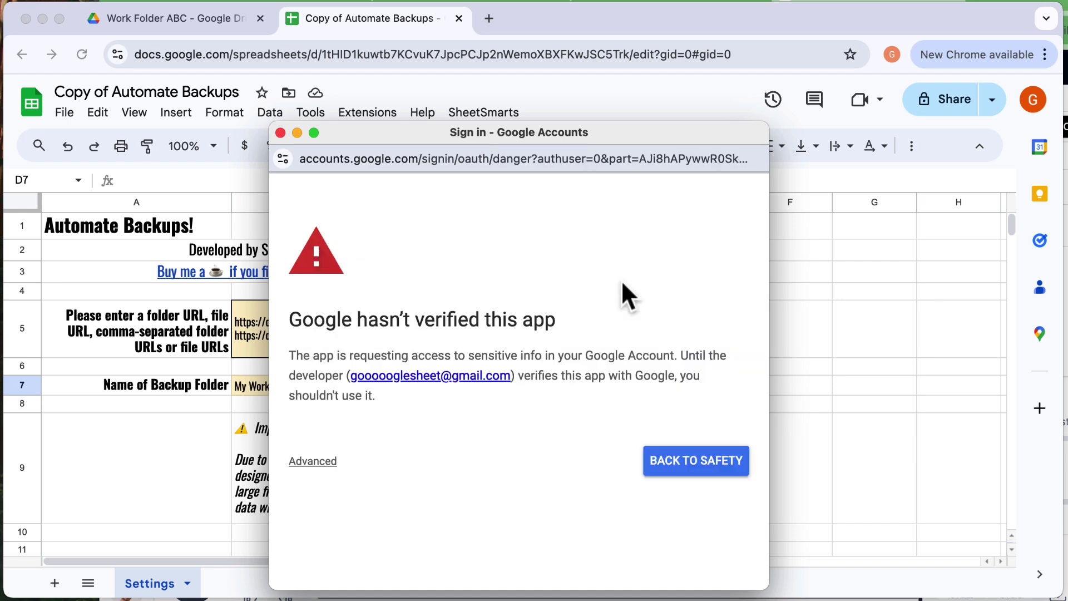
{"action": "left_click", "coordinate": [309, 458]}
{"action": "scroll", "coordinate": [400, 473], "scroll_direction": "down", "scroll_amount": 2}
{"action": "left_click", "coordinate": [384, 506]}
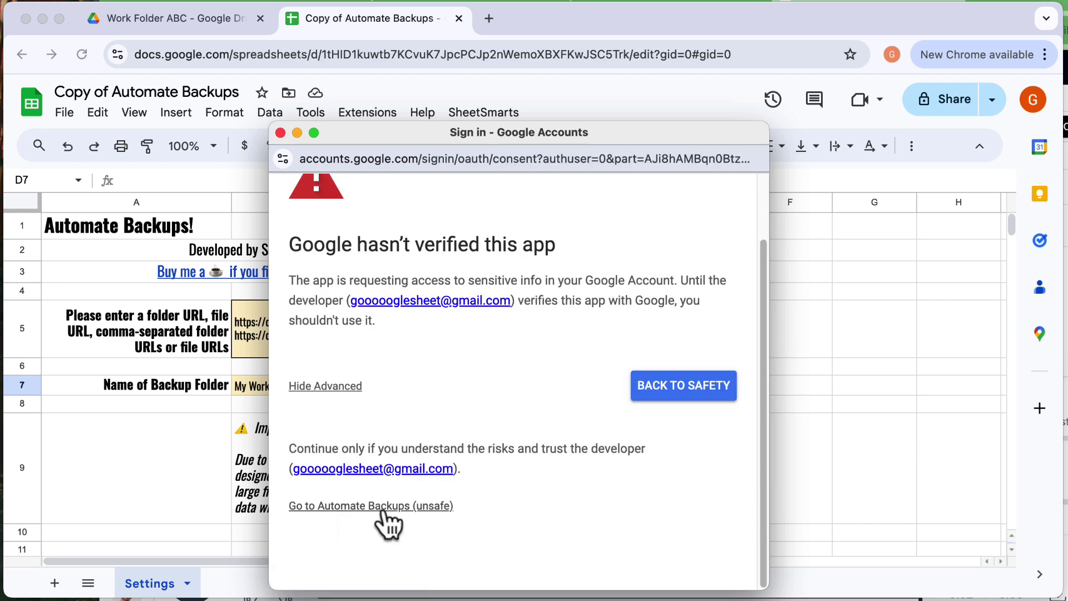
{"action": "scroll", "coordinate": [584, 489], "scroll_direction": "down", "scroll_amount": 5}
{"action": "left_click", "coordinate": [615, 500]}
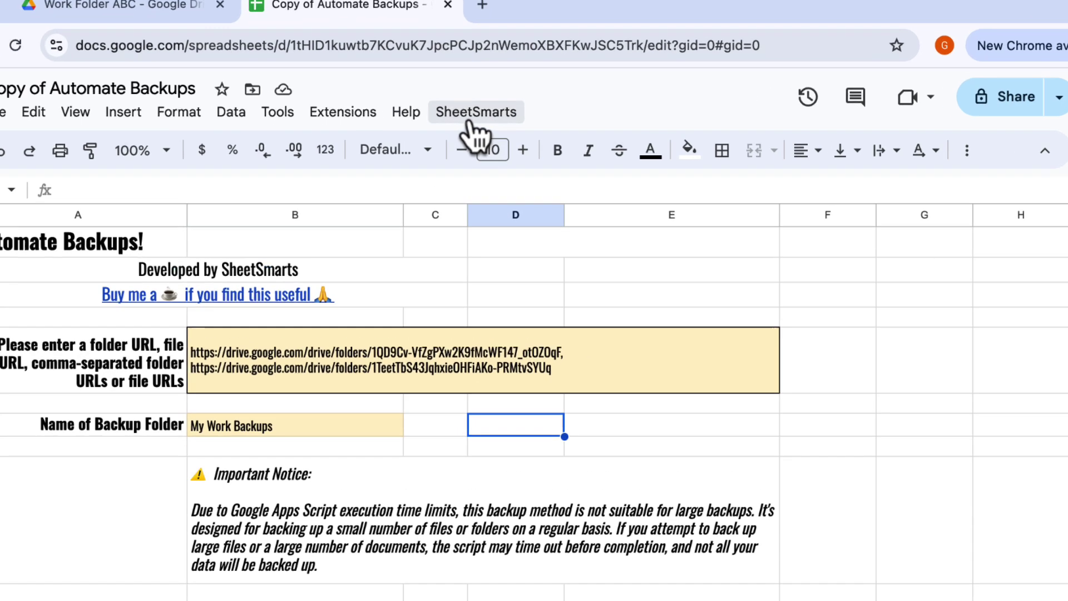
{"action": "left_click", "coordinate": [483, 114]}
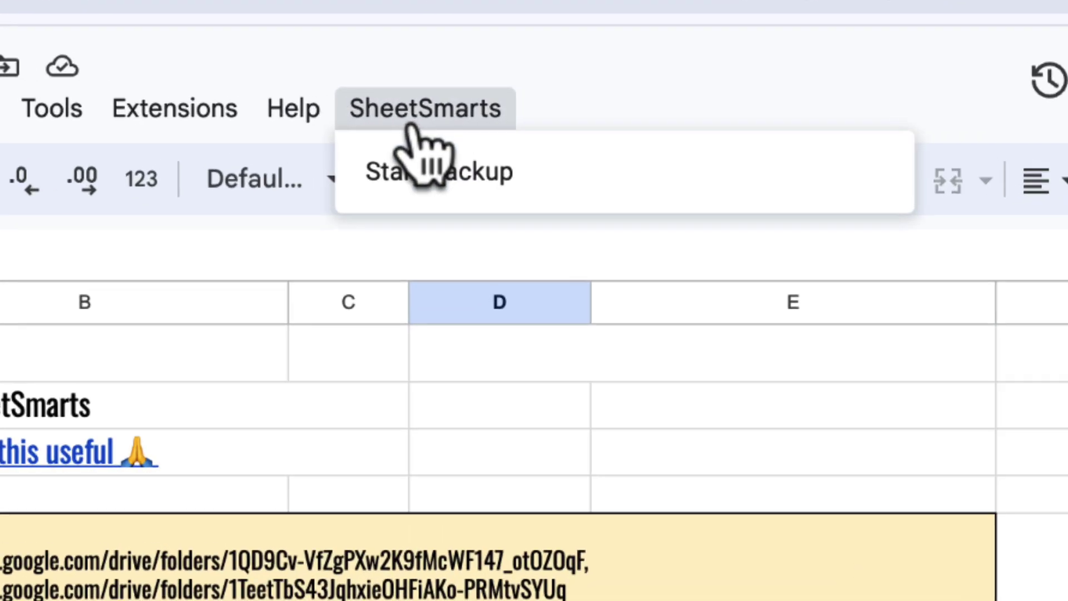
{"action": "left_click", "coordinate": [492, 188]}
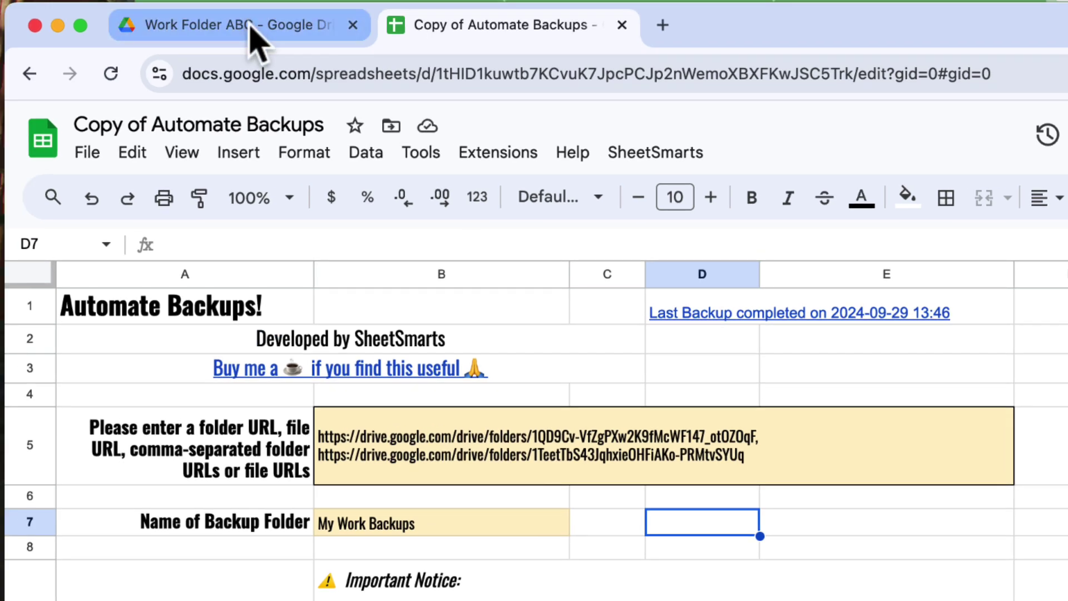
- Browse My Work Backups > 2024-09-29_13-46 > Work Folder ABC to view File 1 to File 5
{"action": "left_click", "coordinate": [250, 25]}
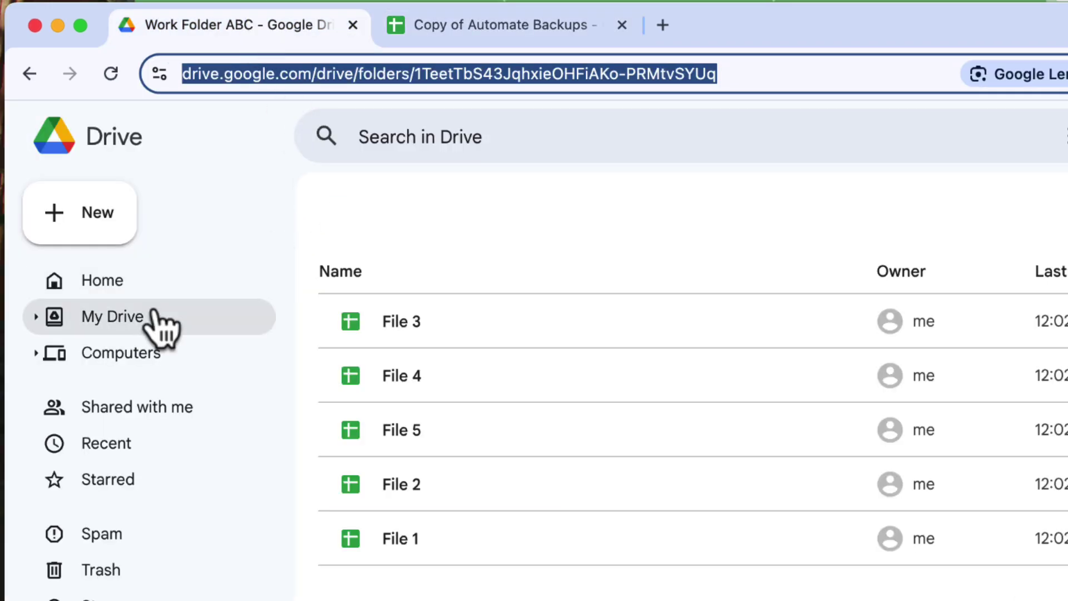
{"action": "left_click", "coordinate": [143, 327]}
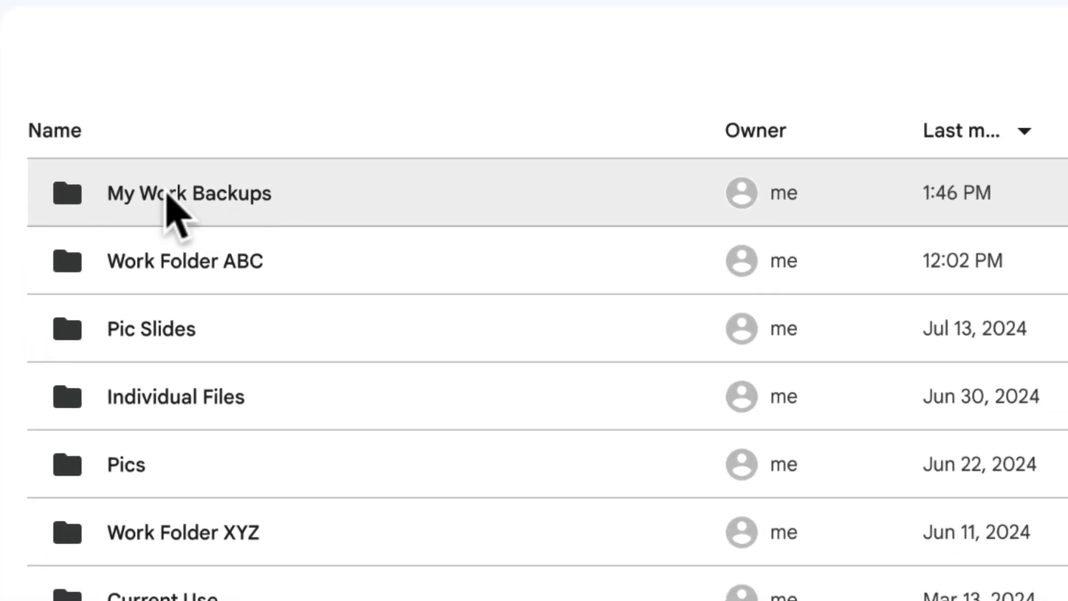
{"action": "double_click", "coordinate": [428, 313]}
{"action": "double_click", "coordinate": [166, 195]}
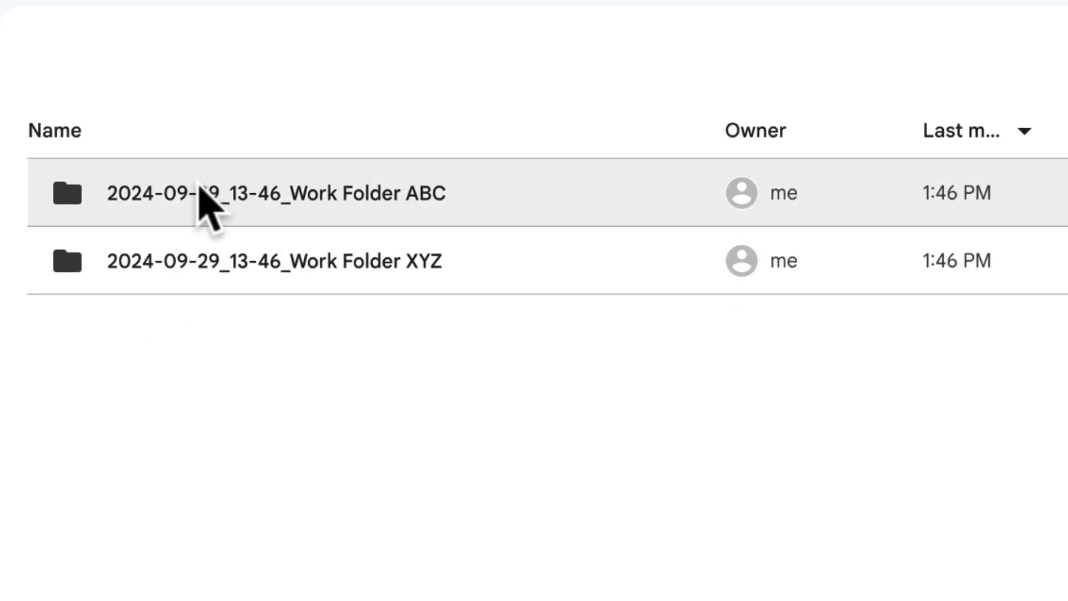
{"action": "left_click", "coordinate": [207, 200]}
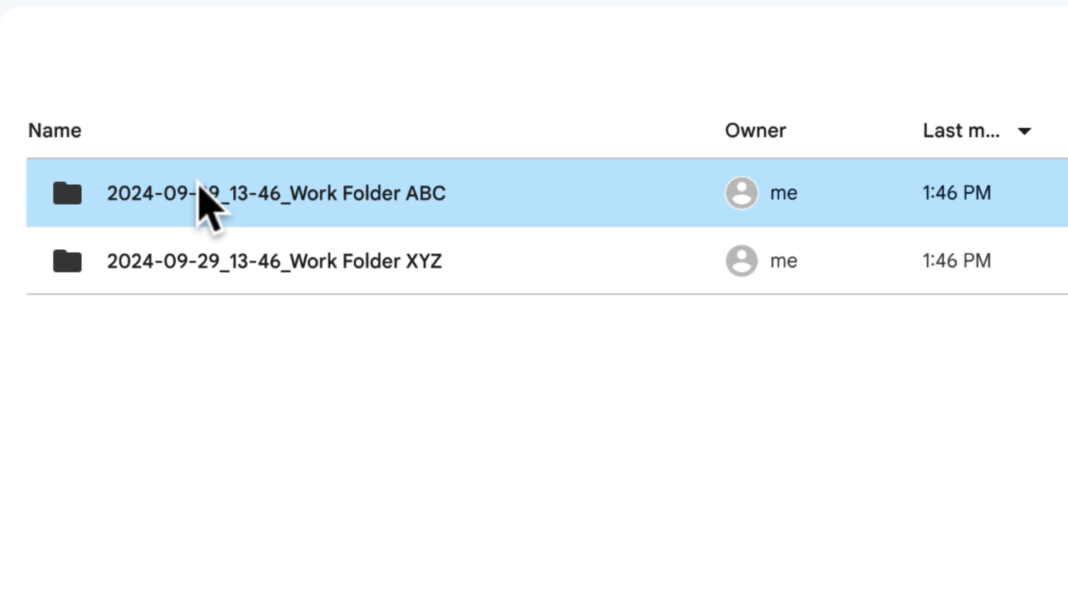
{"action": "double_click", "coordinate": [207, 200]}
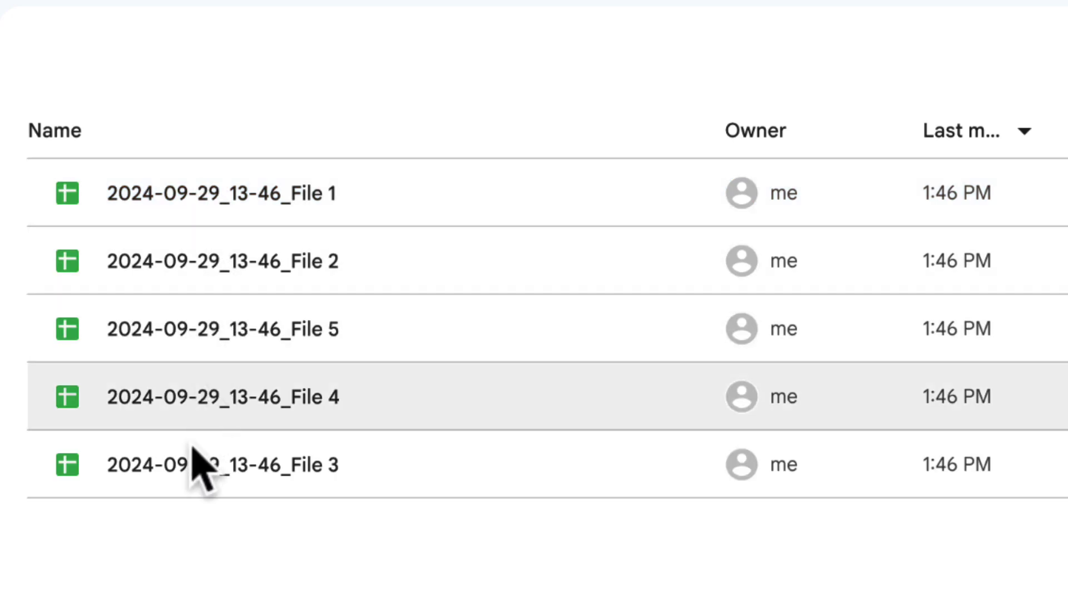
{"action": "left_click", "coordinate": [209, 492]}
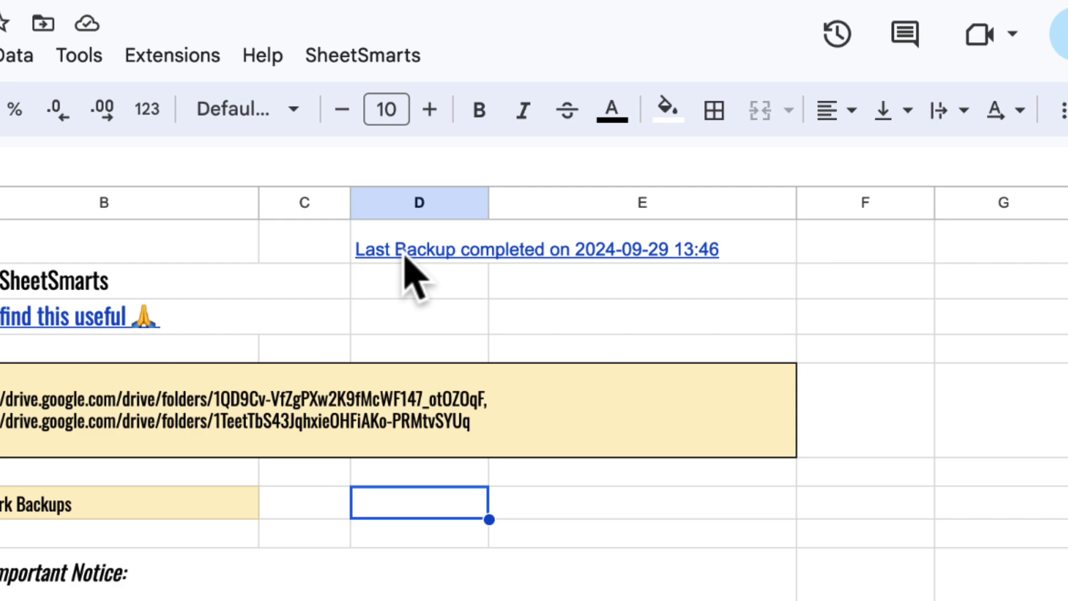
- Follow the D1 last-backup link, then open Extensions > Apps Script to see Code.gs
{"action": "left_click", "coordinate": [328, 266]}
{"action": "left_click", "coordinate": [558, 258]}
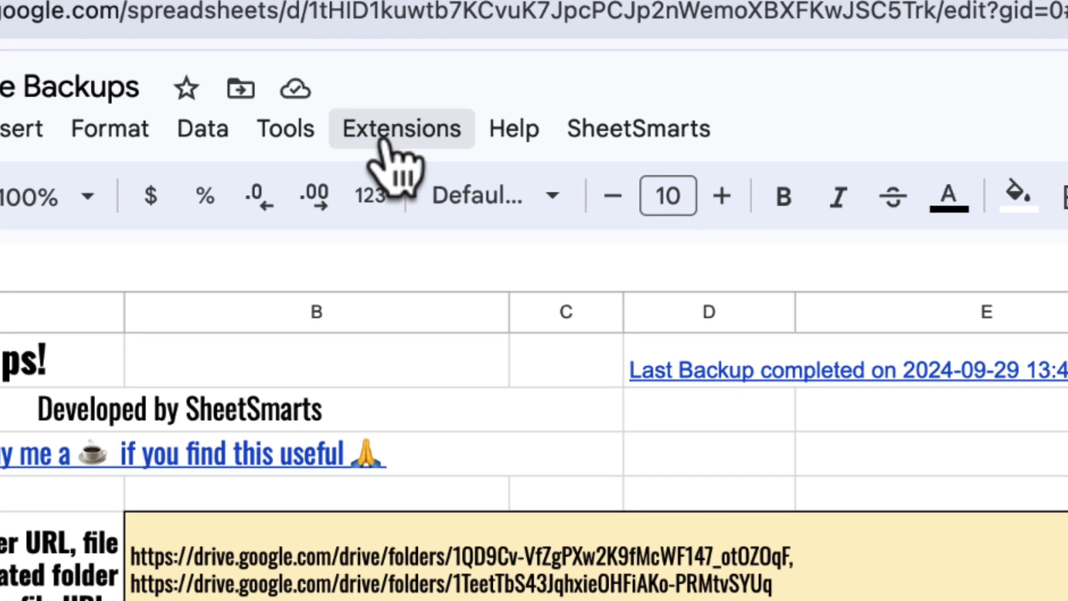
{"action": "left_click", "coordinate": [389, 139]}
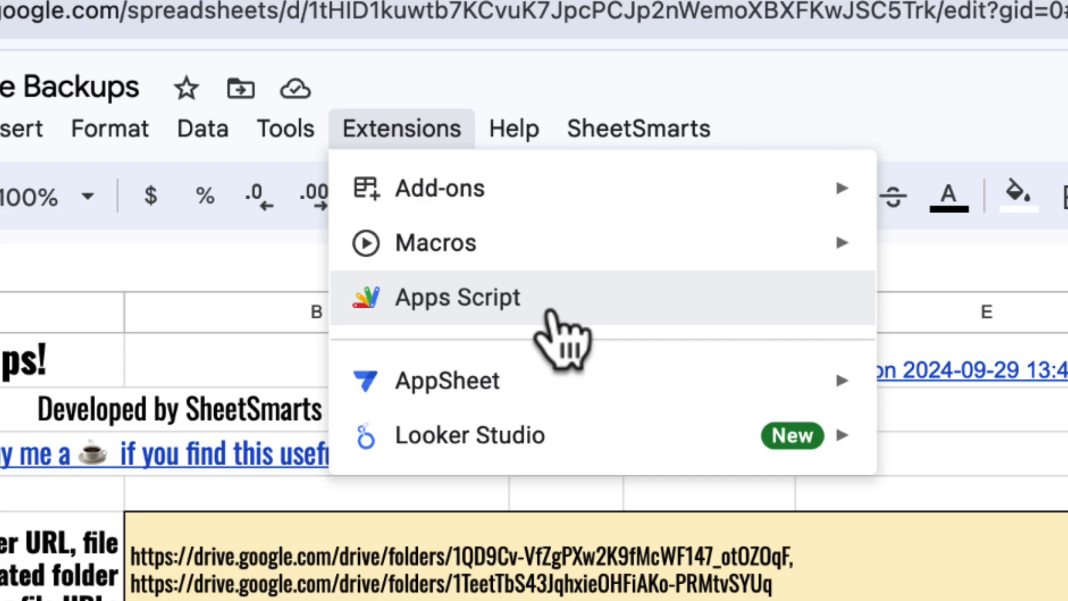
{"action": "left_click", "coordinate": [518, 305]}
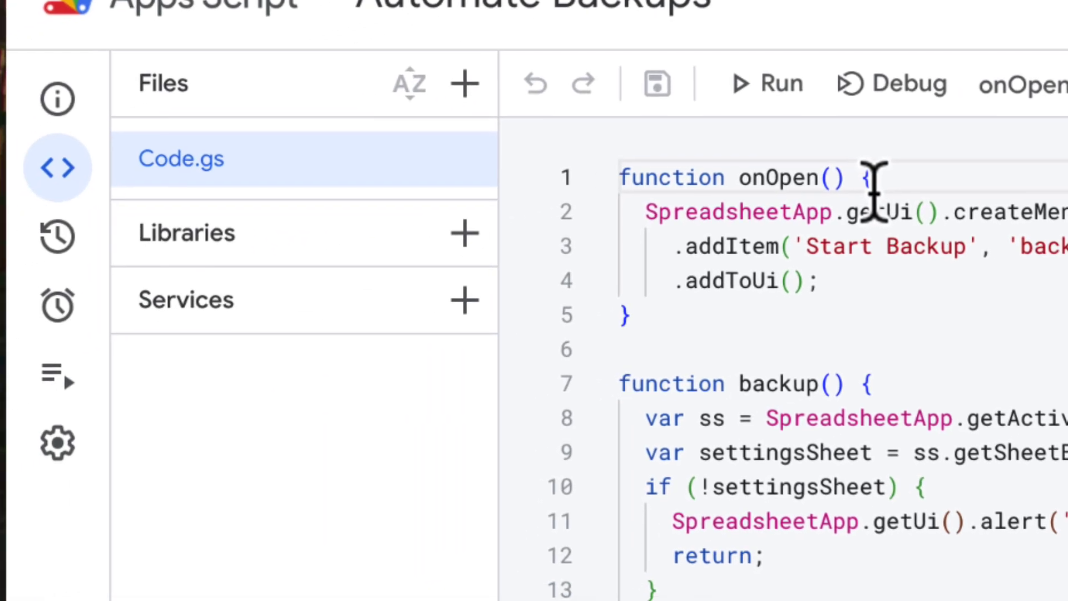
- Show the Apps Script project's Triggers page, which has no triggers yet
{"action": "mouse_move", "coordinate": [75, 316]}
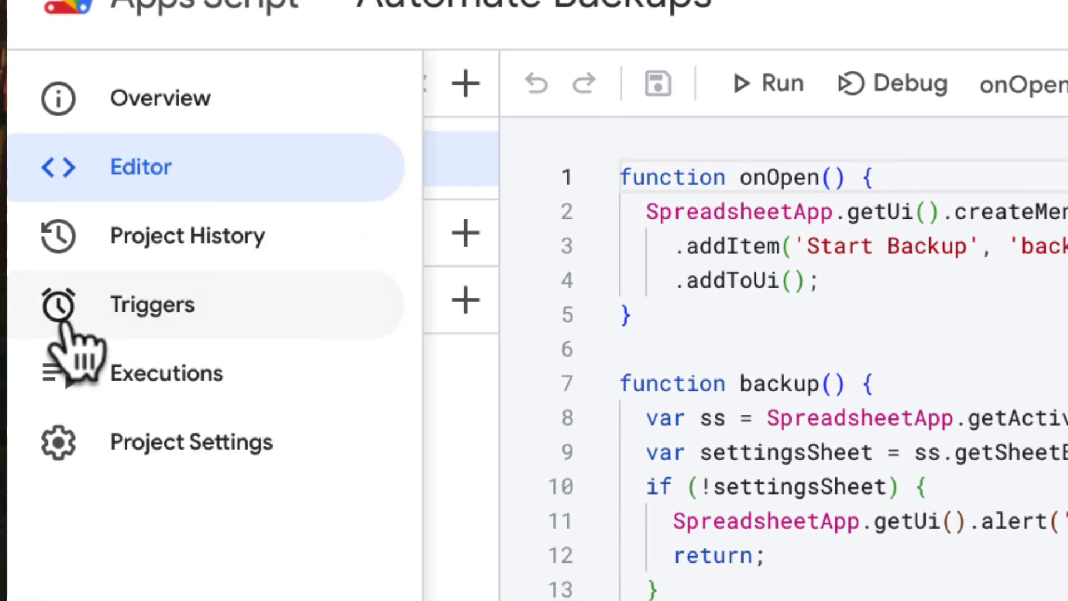
{"action": "left_click", "coordinate": [76, 312]}
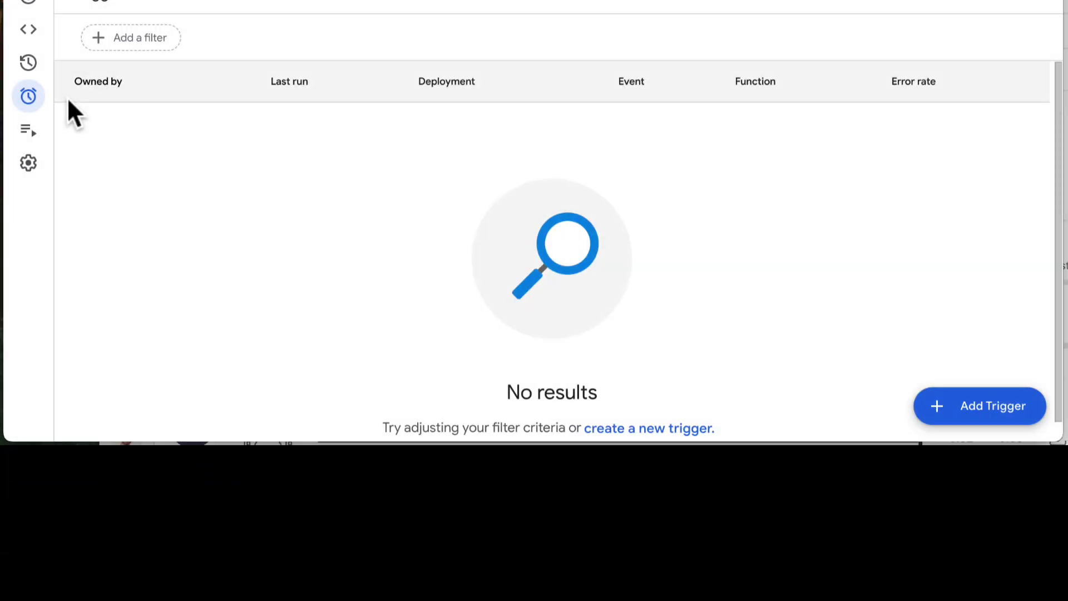
- Add a new trigger running the backup function with a Time-driven event source
{"action": "left_click", "coordinate": [983, 405]}
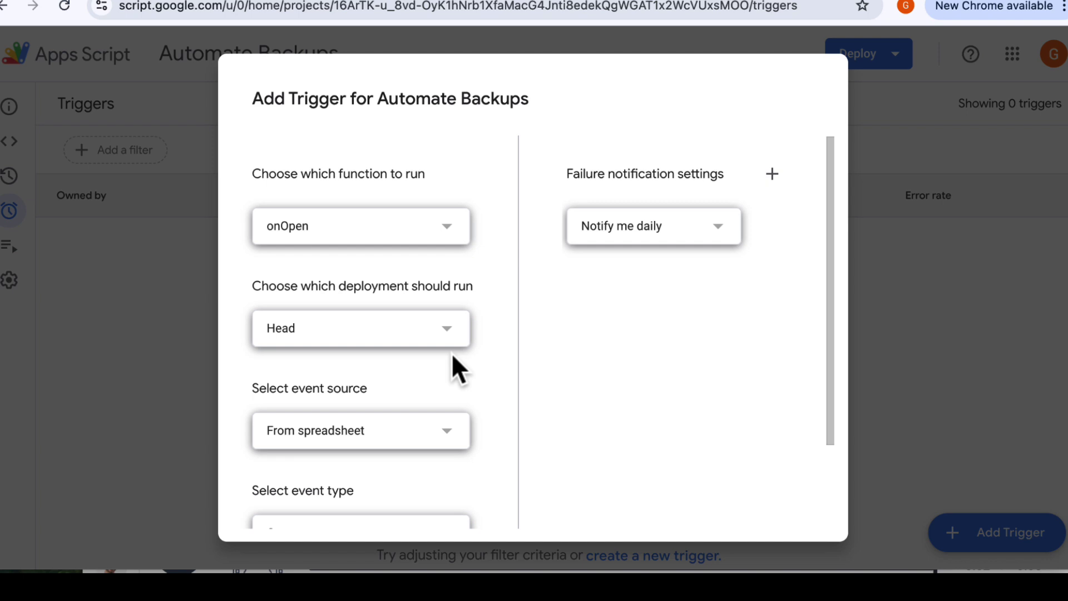
{"action": "left_click", "coordinate": [348, 273]}
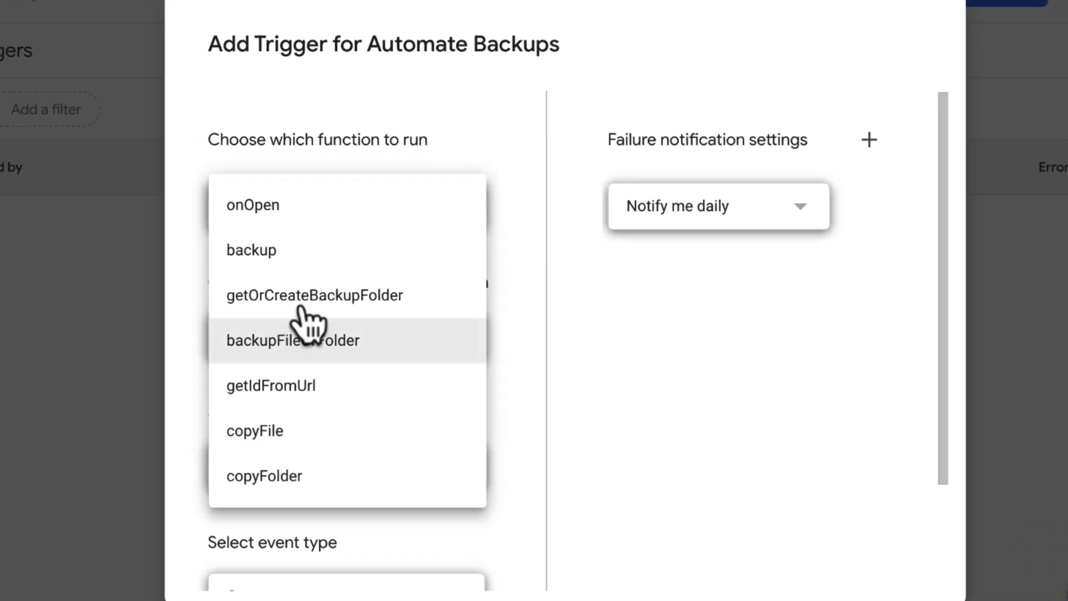
{"action": "left_click", "coordinate": [286, 226]}
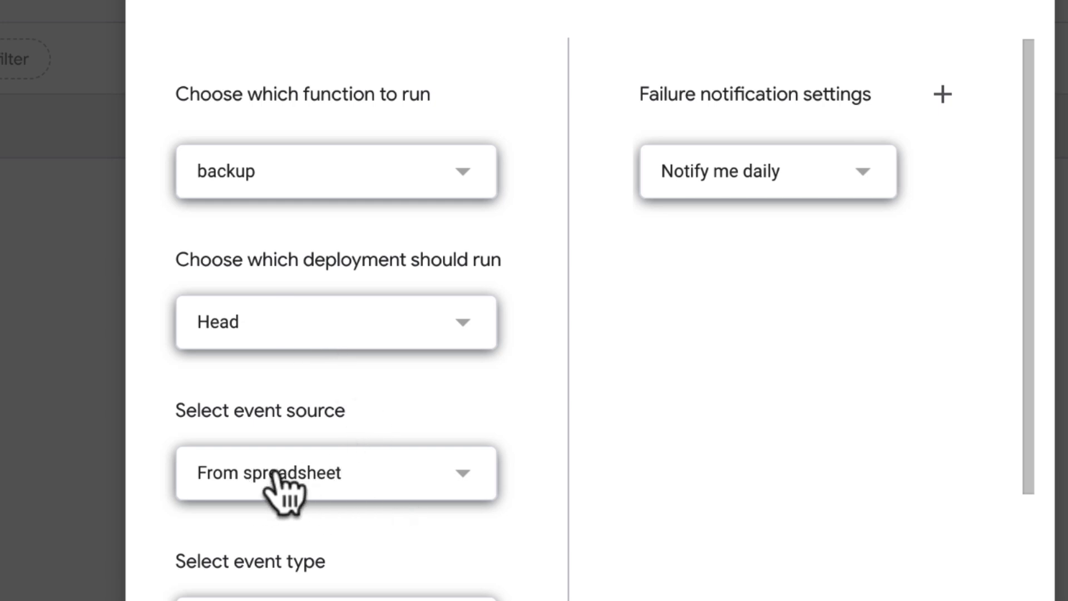
{"action": "left_click", "coordinate": [318, 485]}
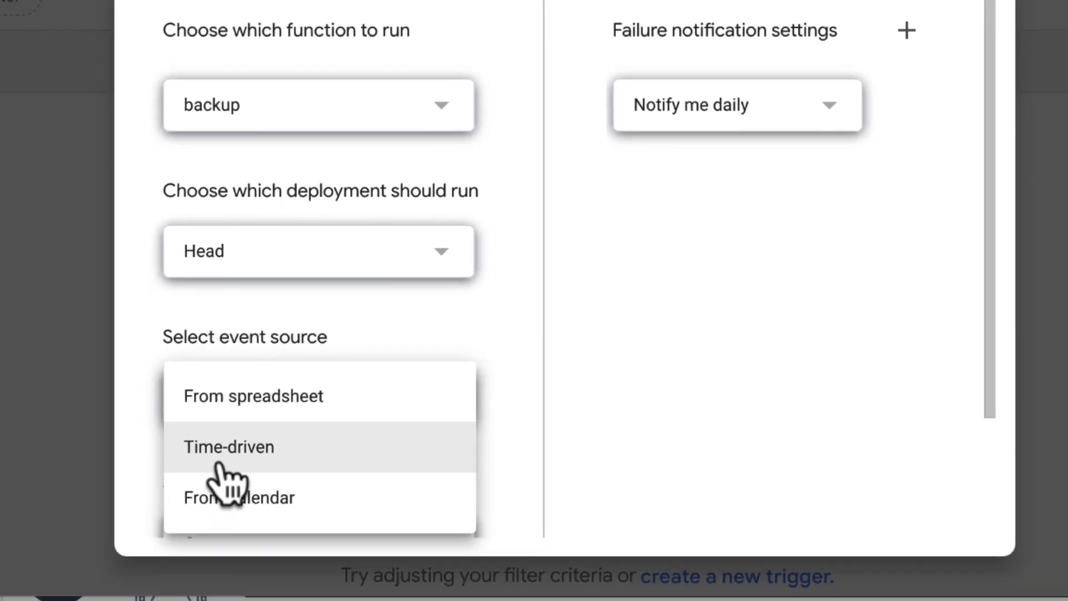
{"action": "left_click", "coordinate": [262, 462]}
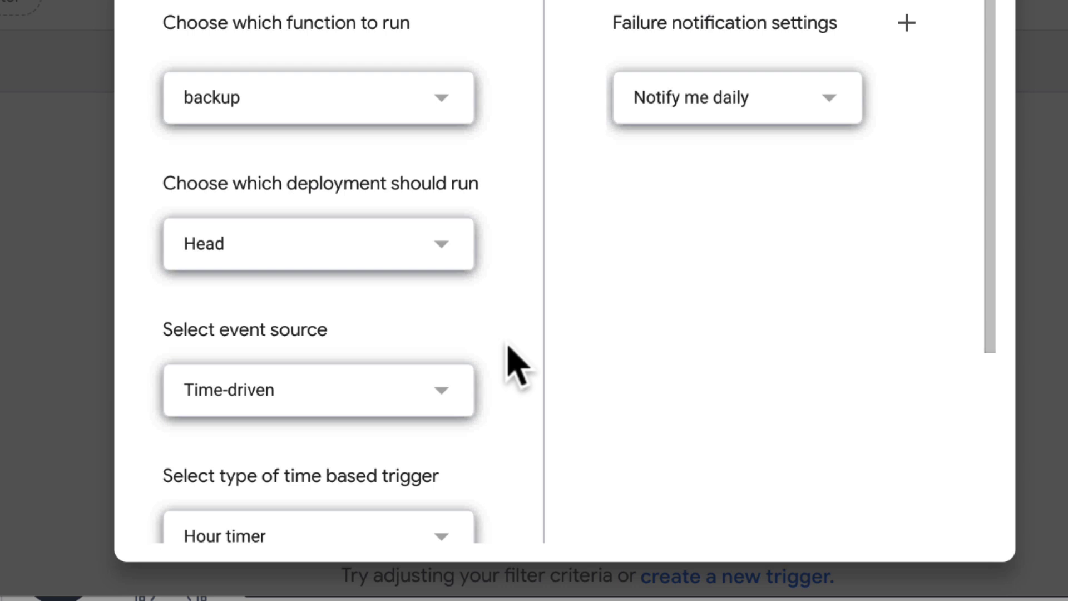
- Set the trigger to a Week timer, every Sunday, Midnight to 1am
{"action": "scroll", "coordinate": [508, 362], "scroll_direction": "down", "scroll_amount": 4}
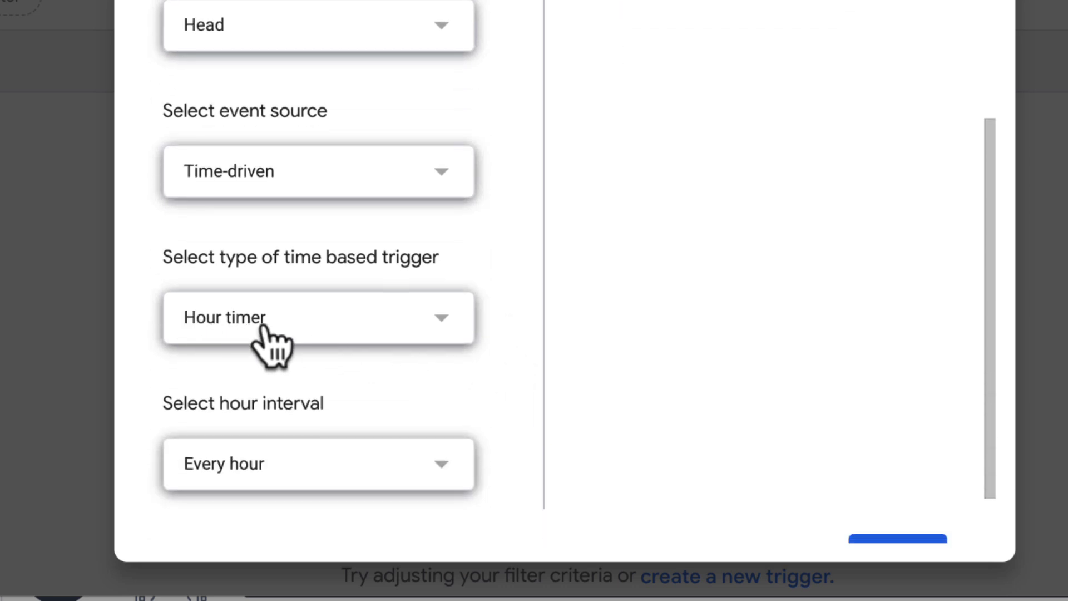
{"action": "left_click", "coordinate": [305, 330]}
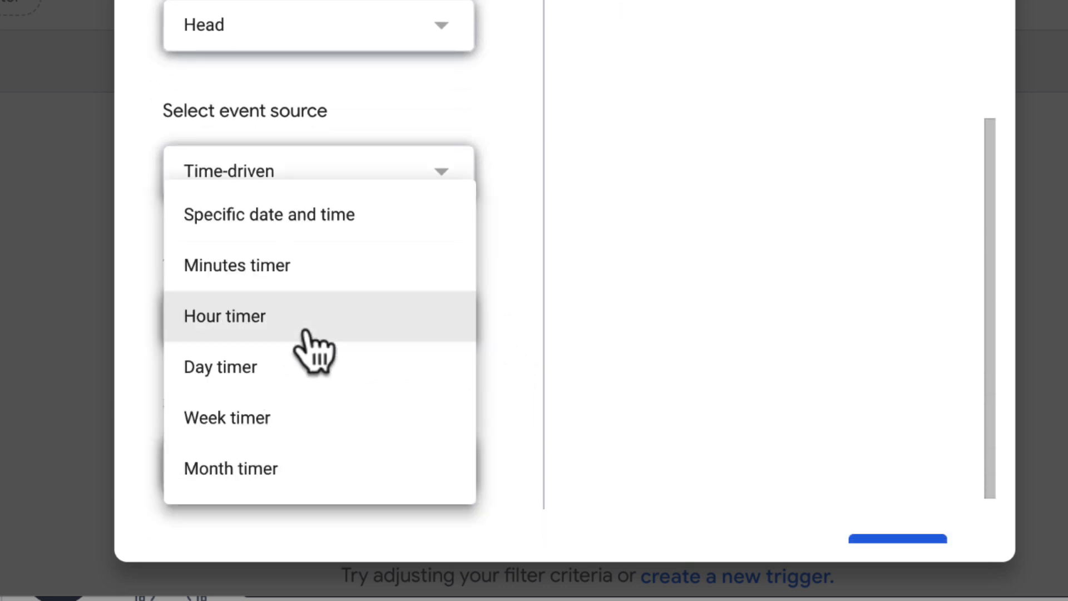
{"action": "left_click", "coordinate": [288, 431]}
{"action": "scroll", "coordinate": [296, 417], "scroll_direction": "down", "scroll_amount": 3}
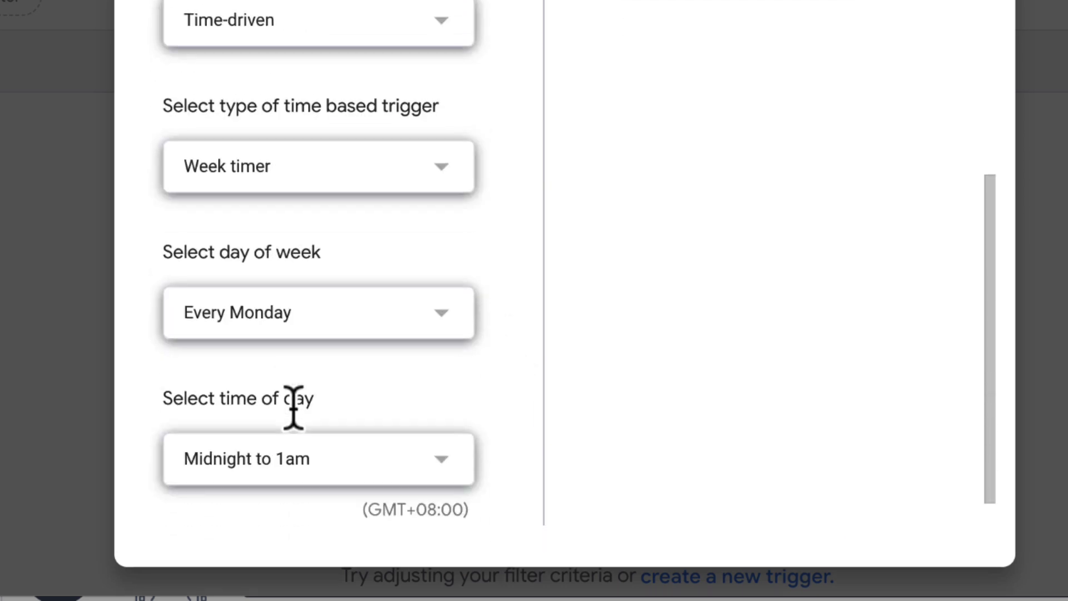
{"action": "left_click", "coordinate": [271, 315]}
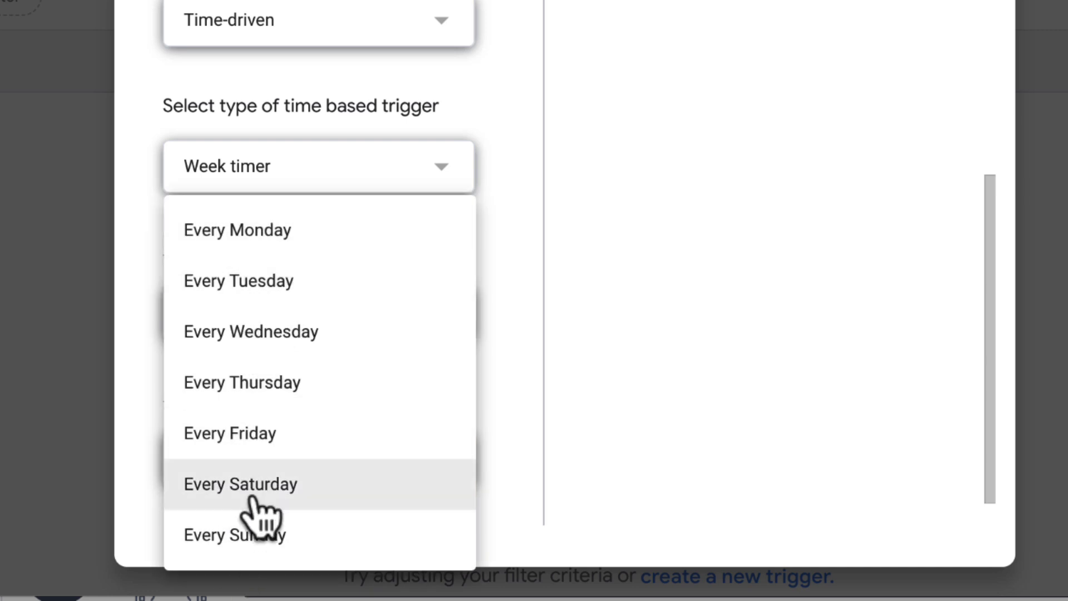
{"action": "left_click", "coordinate": [237, 535]}
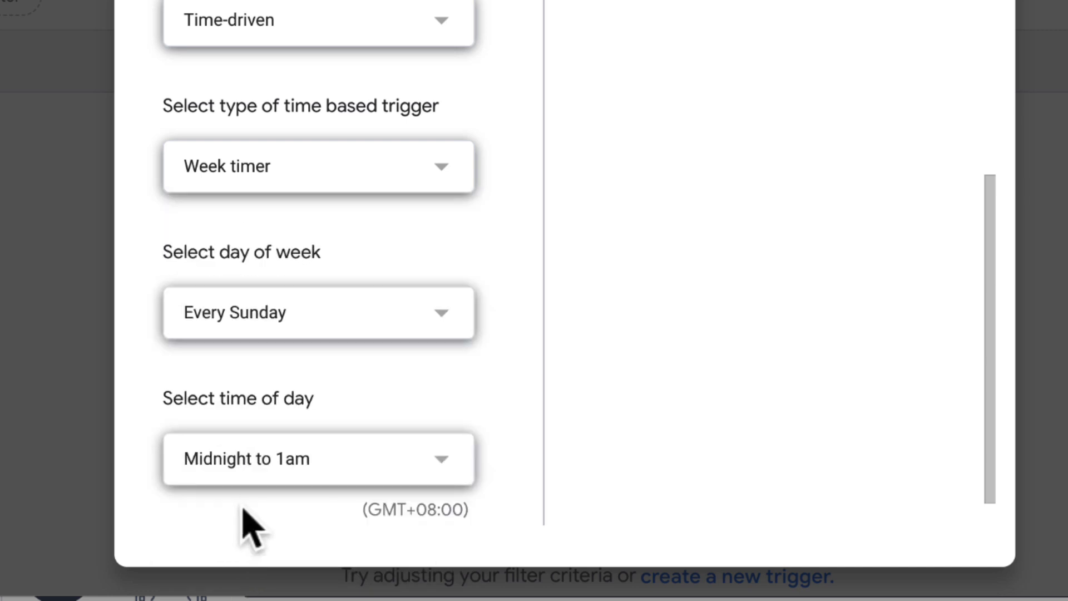
{"action": "left_click", "coordinate": [245, 473]}
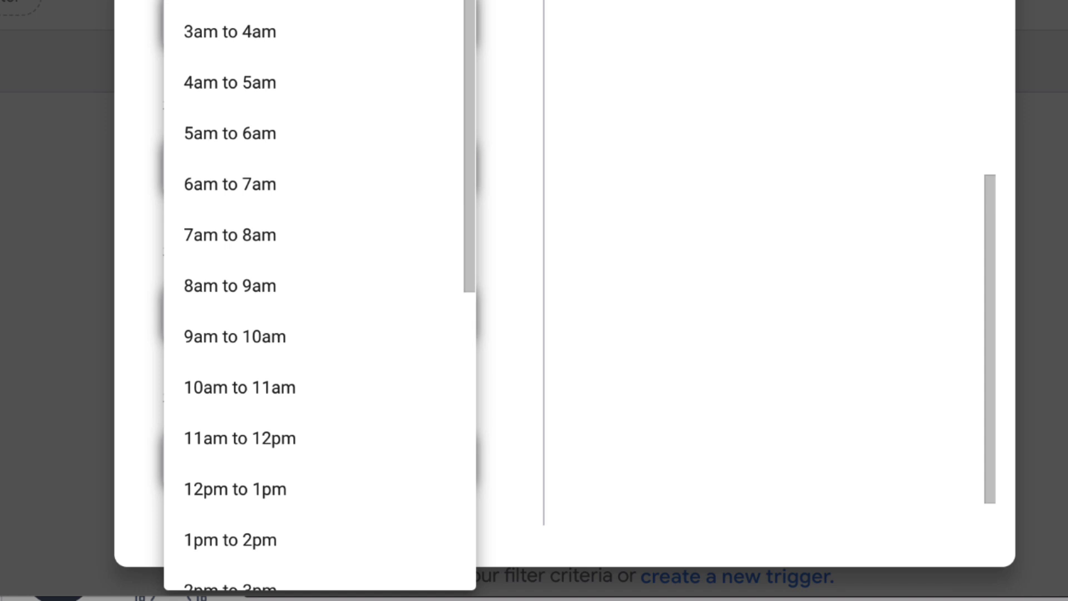
{"action": "left_click", "coordinate": [624, 374]}
{"action": "scroll", "coordinate": [625, 374], "scroll_direction": "down", "scroll_amount": 3}
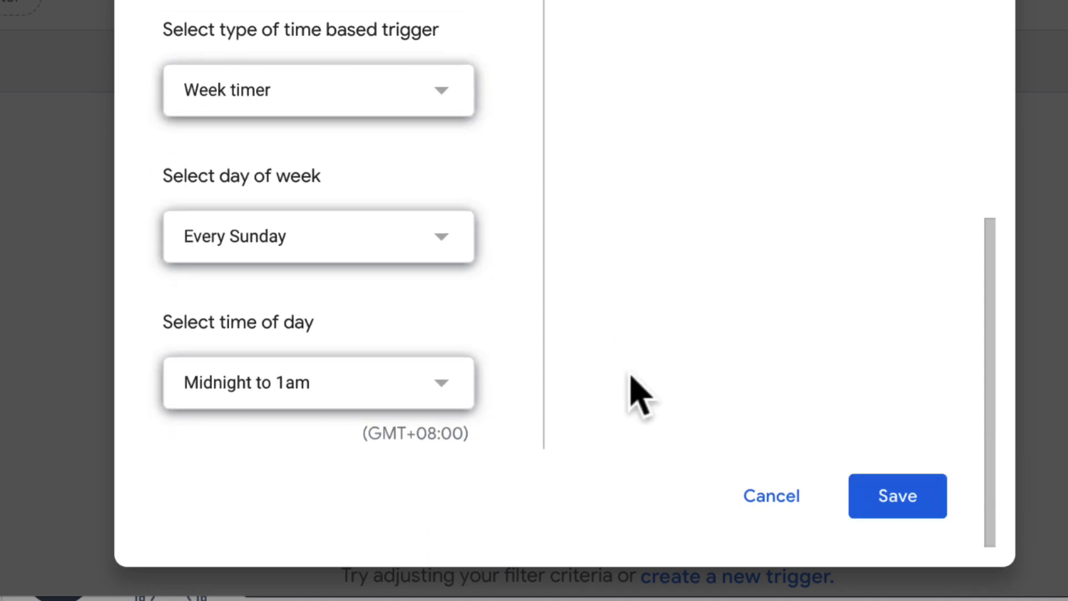
- Save the weekly time-driven backup trigger and authorise the script's requested permissions with your account
{"action": "left_click", "coordinate": [904, 506]}
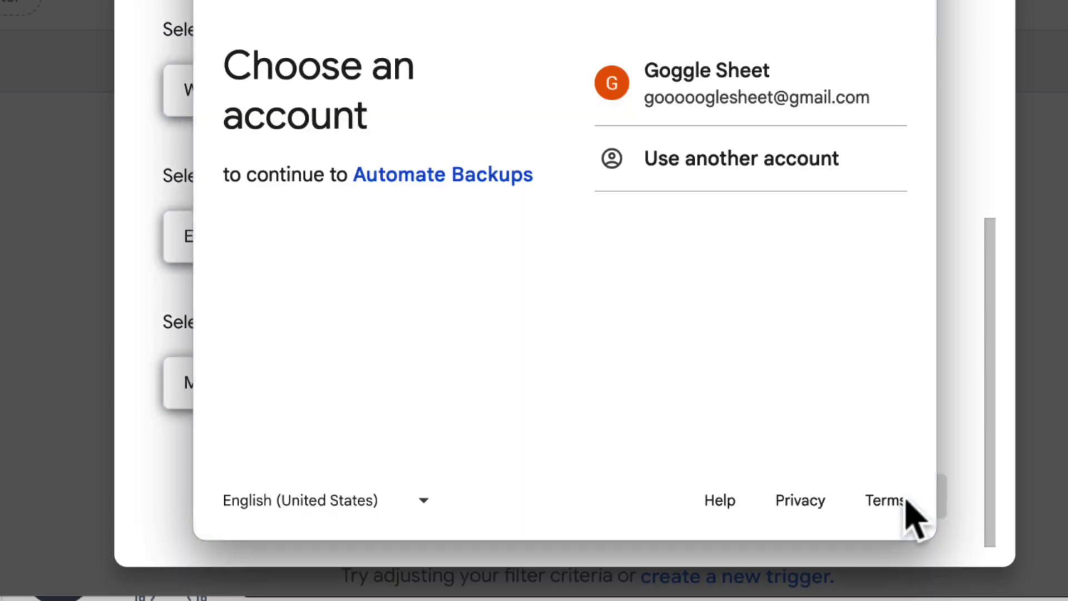
{"action": "left_click", "coordinate": [746, 114]}
{"action": "left_click", "coordinate": [276, 348]}
{"action": "left_click", "coordinate": [167, 525]}
{"action": "left_click", "coordinate": [758, 434]}
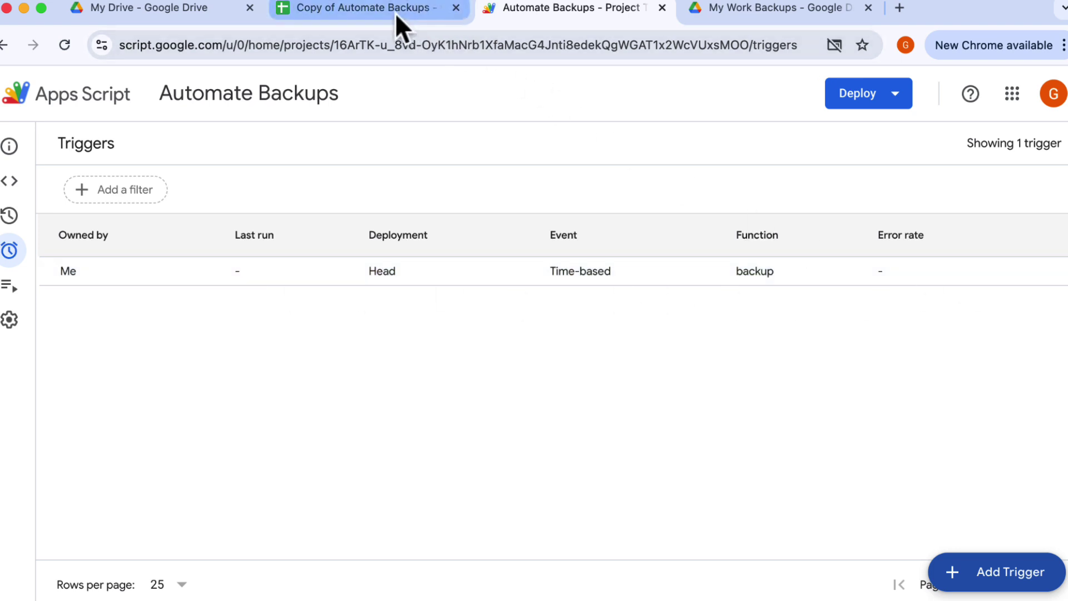
- Follow the D1 last-backup link to the 2024-09-29_13-46 Drive folder with Work Folder ABC and XYZ copies
{"action": "left_click", "coordinate": [378, 6]}
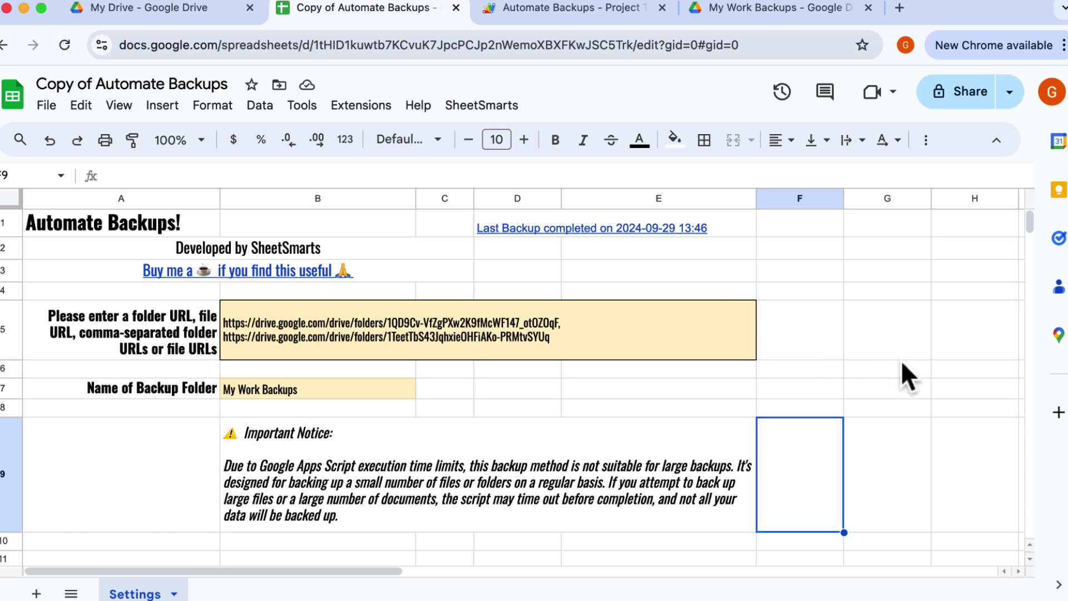
{"action": "left_click", "coordinate": [499, 225]}
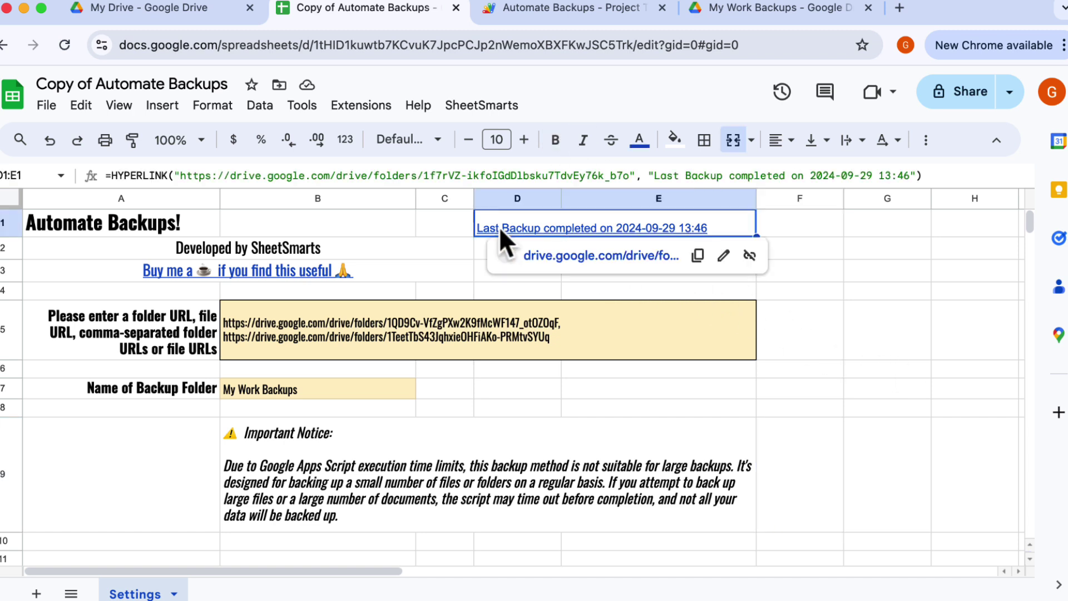
{"action": "left_click", "coordinate": [535, 257]}
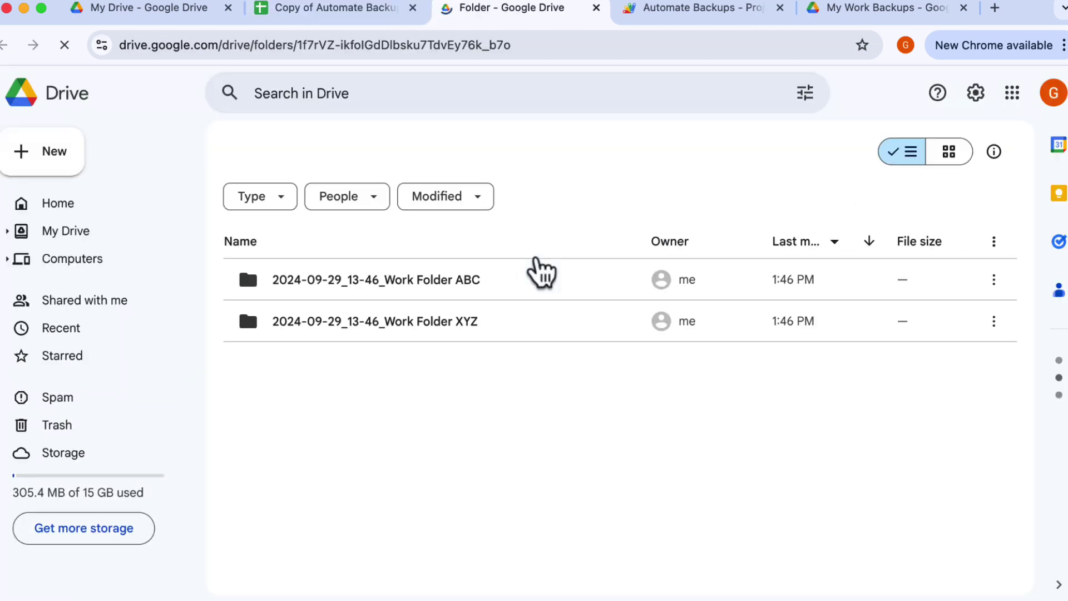